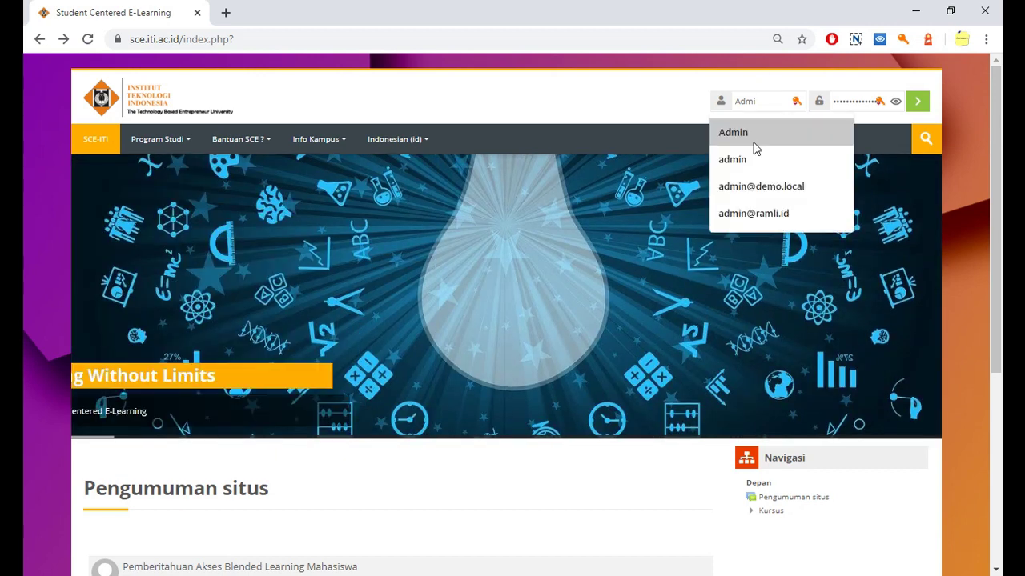
Step: Edit the autofilled username and submit the SCE-ITI login, which returns a login error
key("BackSpace")
key("BackSpace")
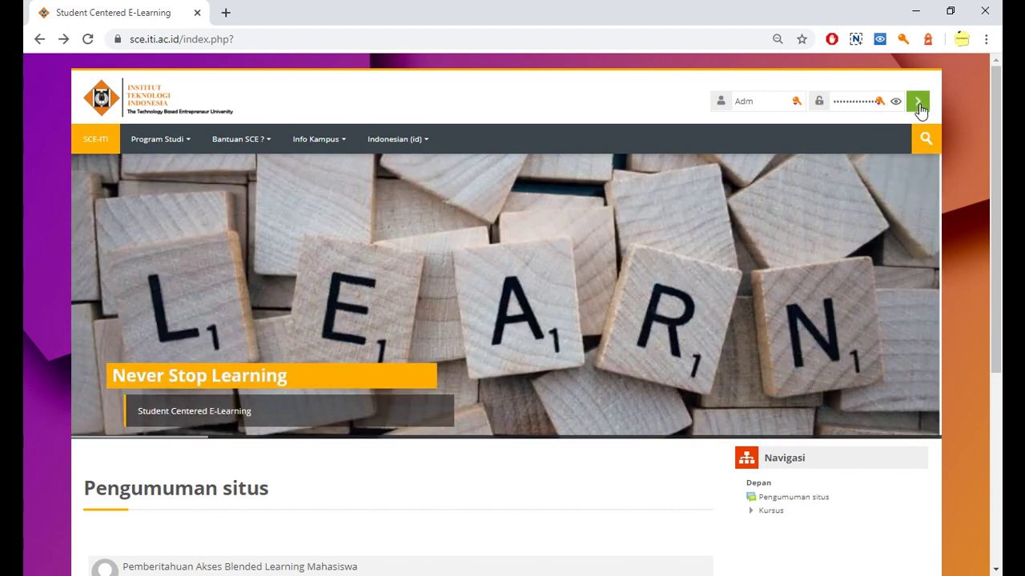
left_click(918, 104)
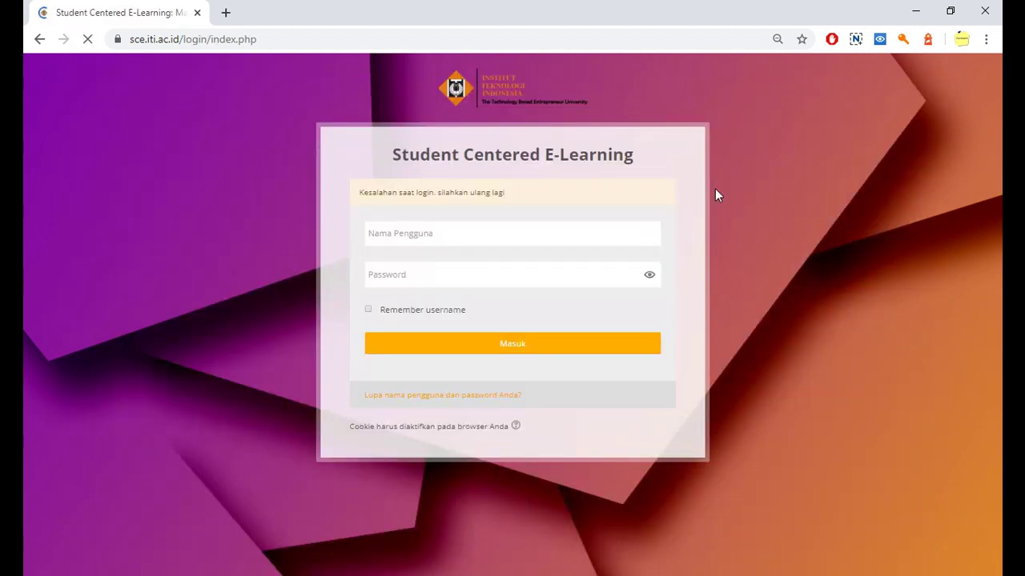
Step: Decline Avast's offer to save the password, leaving the login form autofilled
left_click(837, 233)
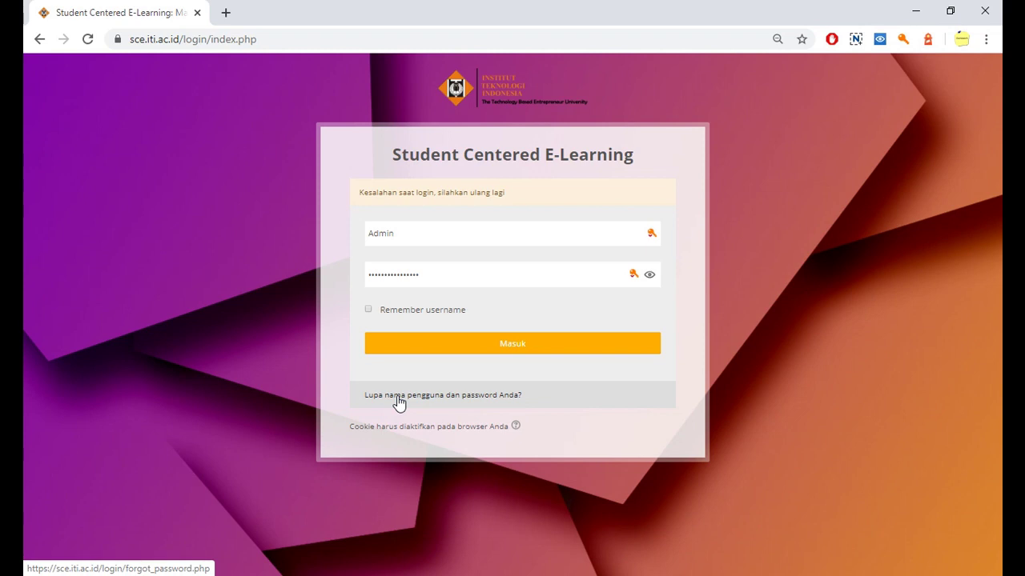
Step: Go to the 'Lupa nama pengguna dan password Anda?' page and select the Nama Pengguna field
left_click(440, 397)
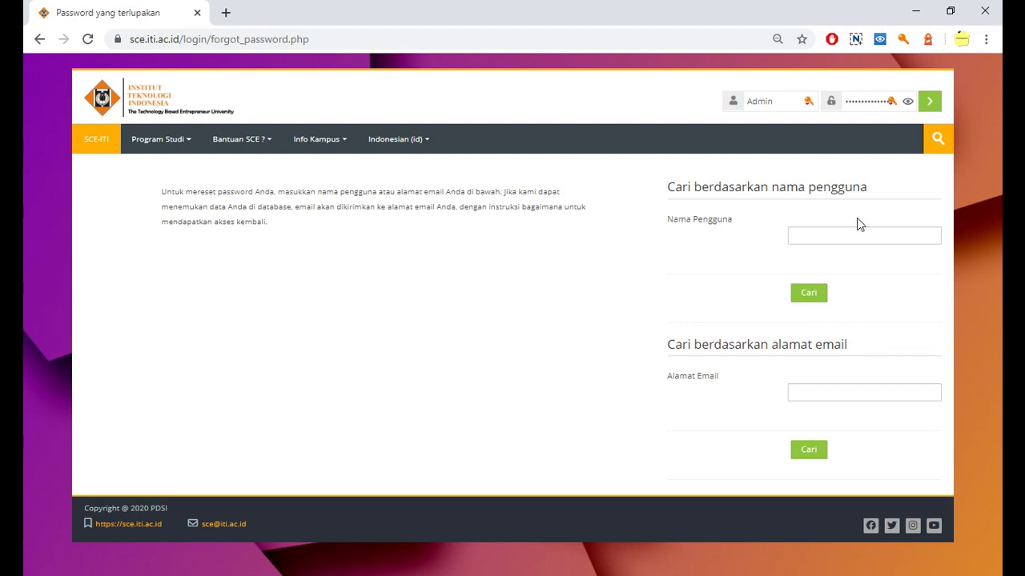
left_click(814, 235)
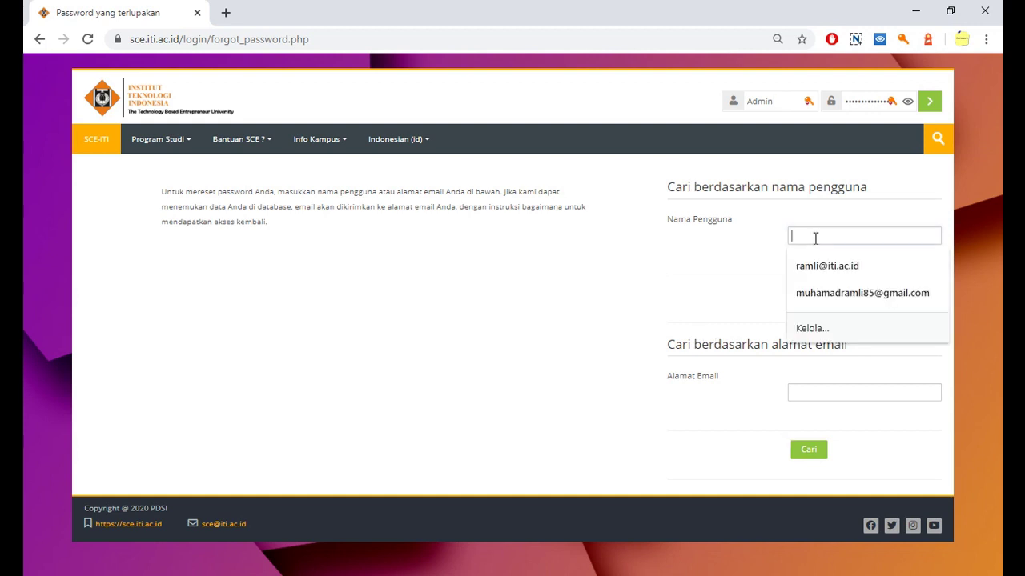
left_click(769, 350)
left_click(823, 393)
left_click(738, 262)
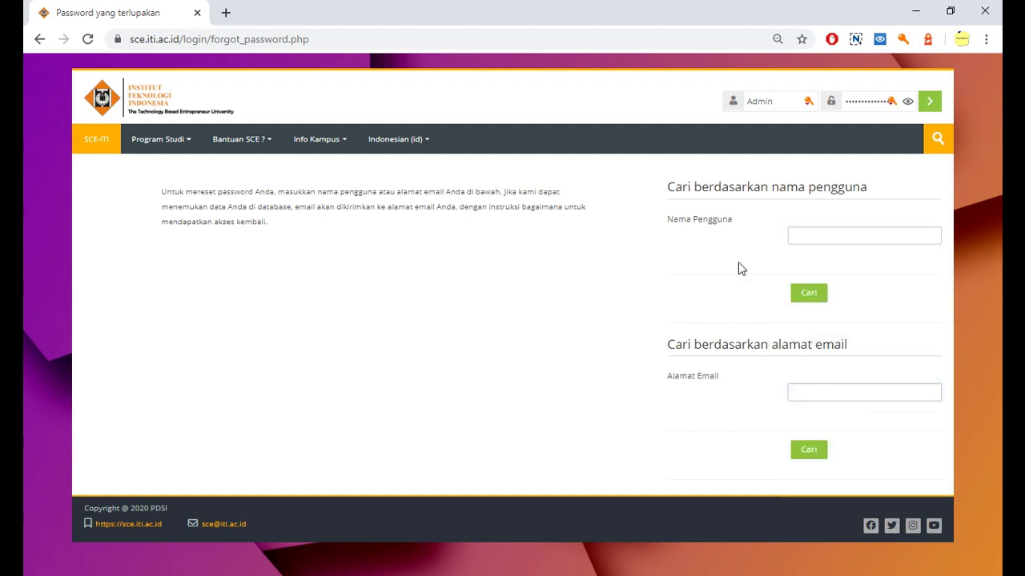
left_click(820, 238)
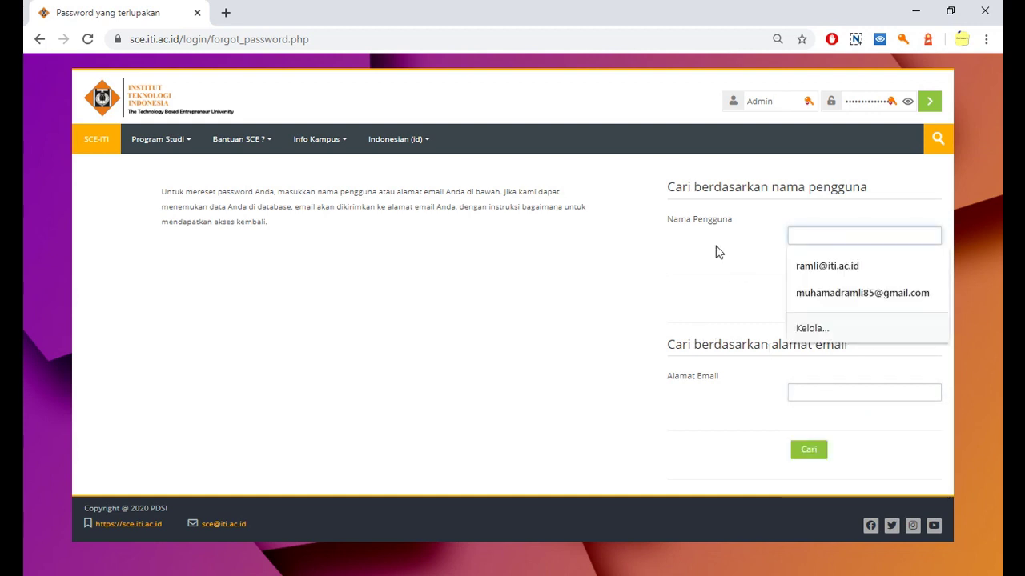
left_click(748, 252)
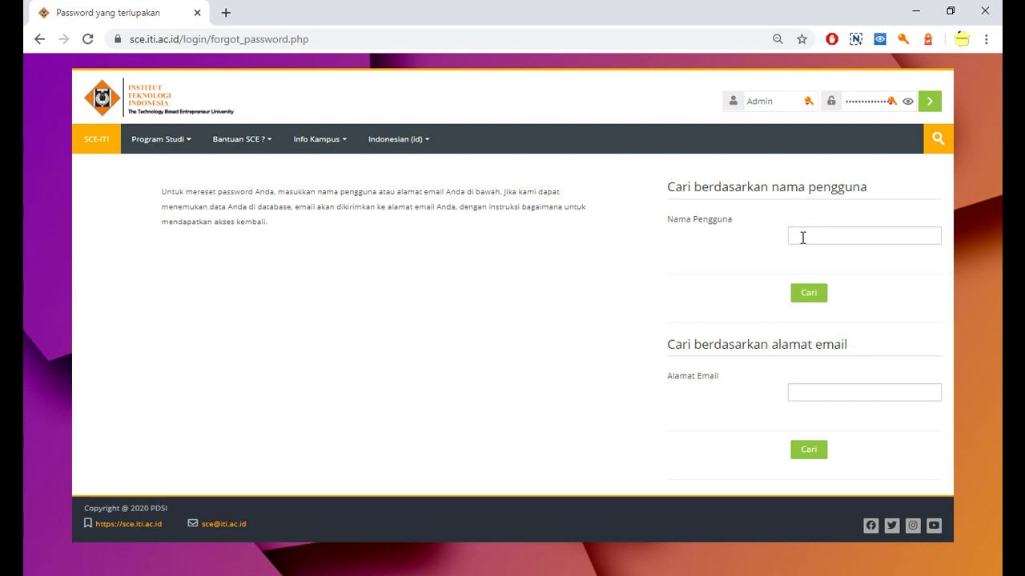
left_click(802, 238)
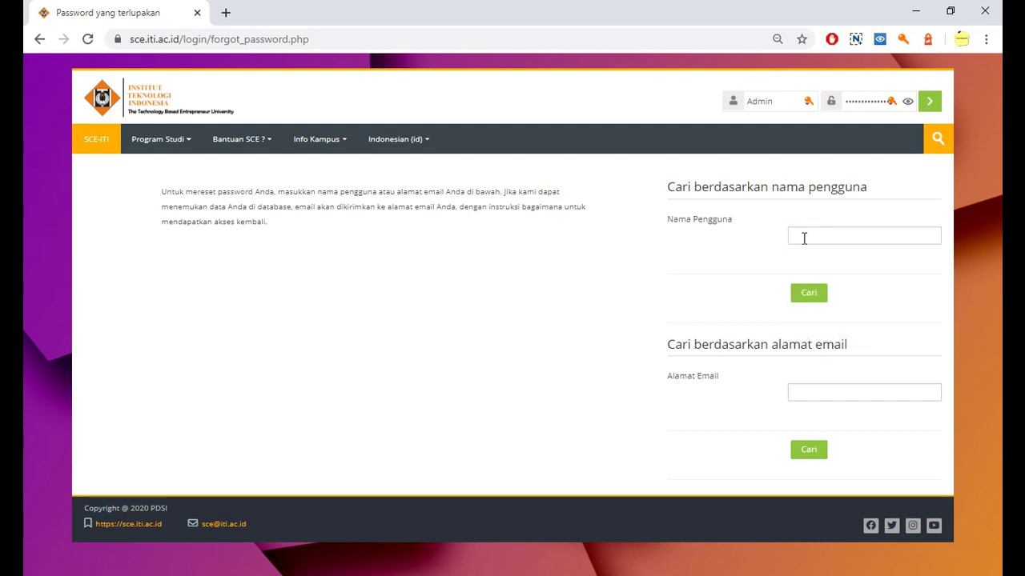
Step: Search by the account's username and highlight the note that a reset email was sent
type("ramli")
left_click(736, 237)
left_click(807, 295)
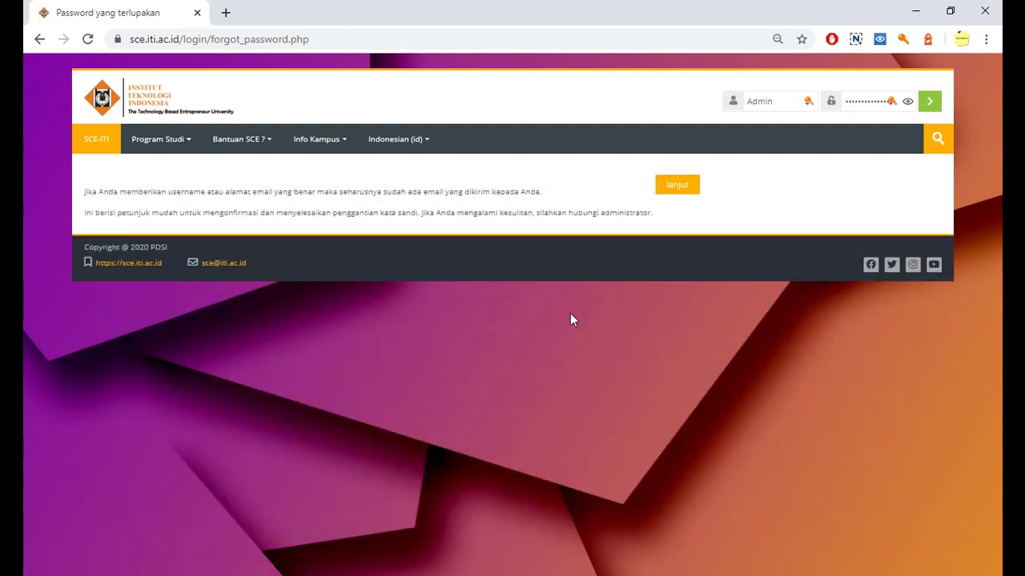
left_click_drag(151, 192, 189, 193)
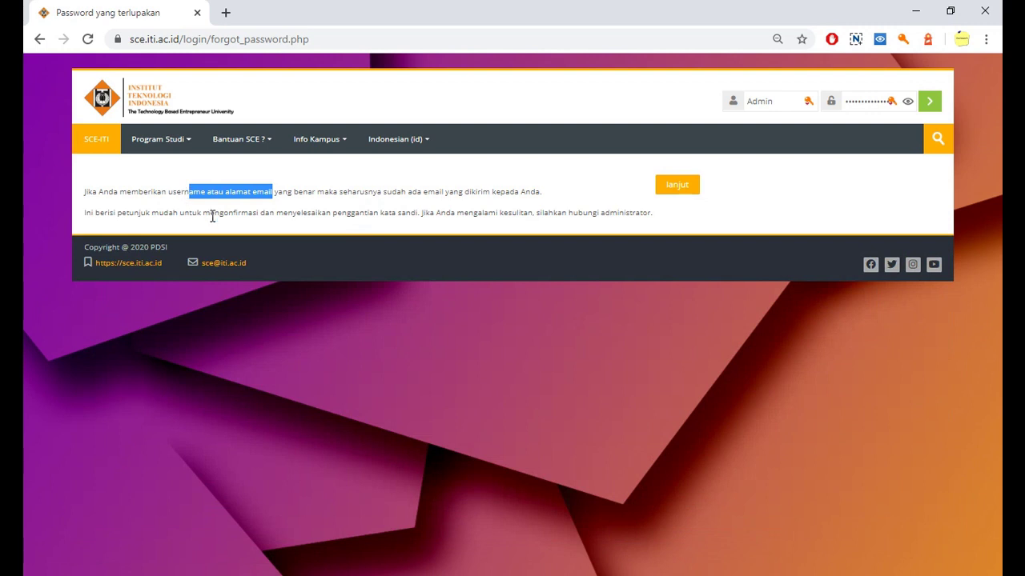
left_click_drag(409, 195, 626, 201)
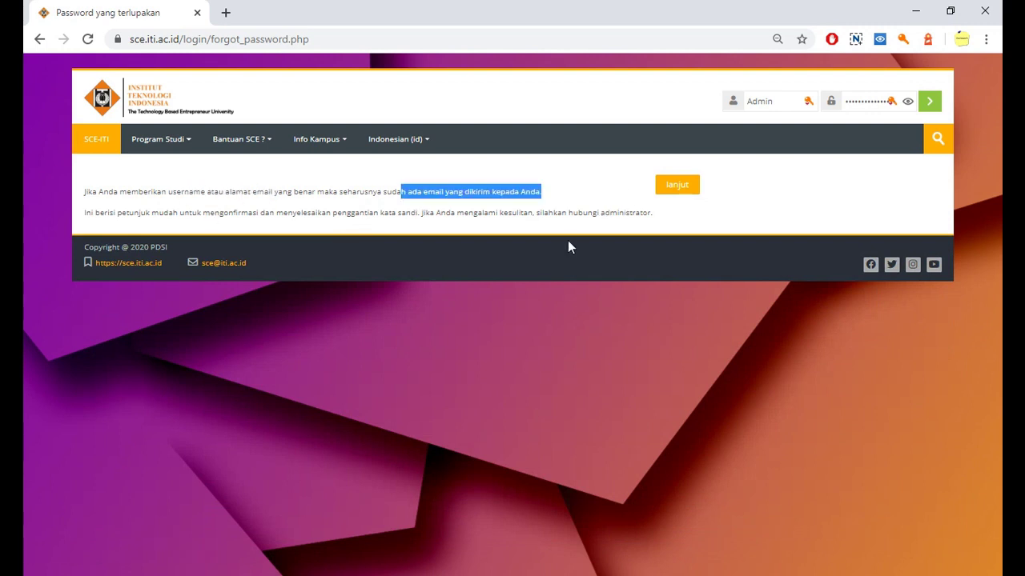
Step: Load the webmail site in a new browser tab
left_click(225, 13)
type("webmail")
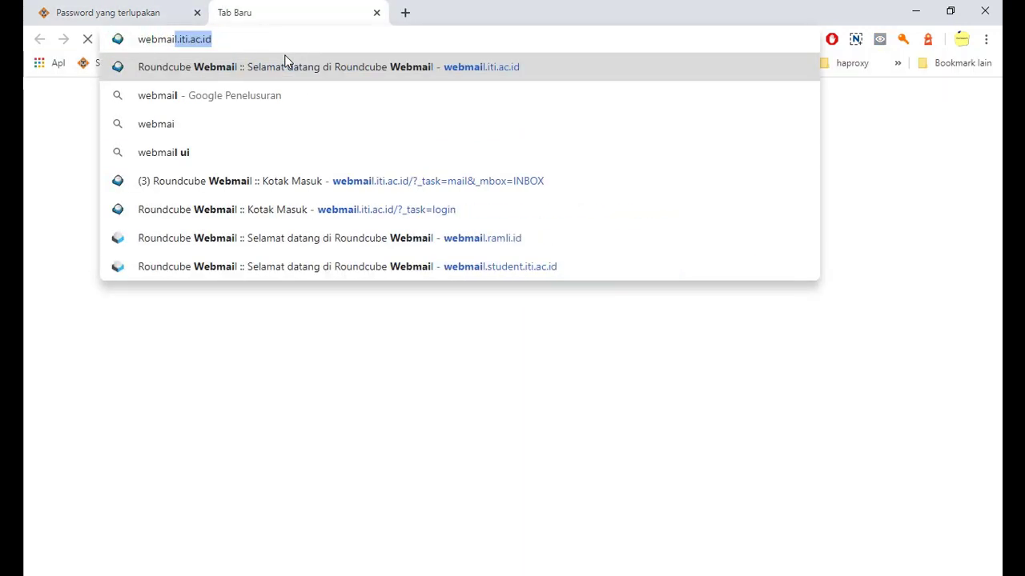
key("Return")
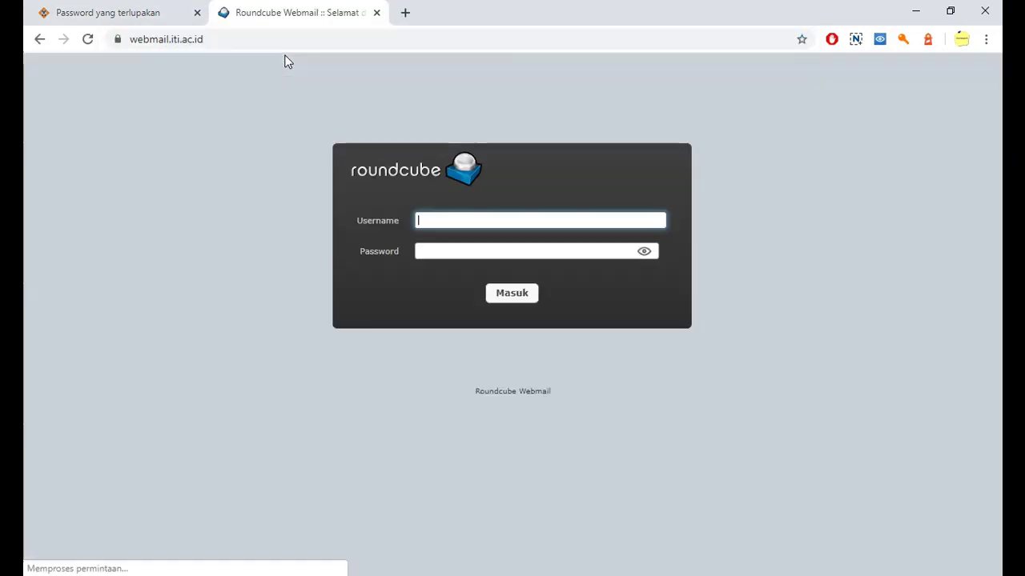
Step: Sign in to Roundcube with the account's email address and password
left_click(489, 223)
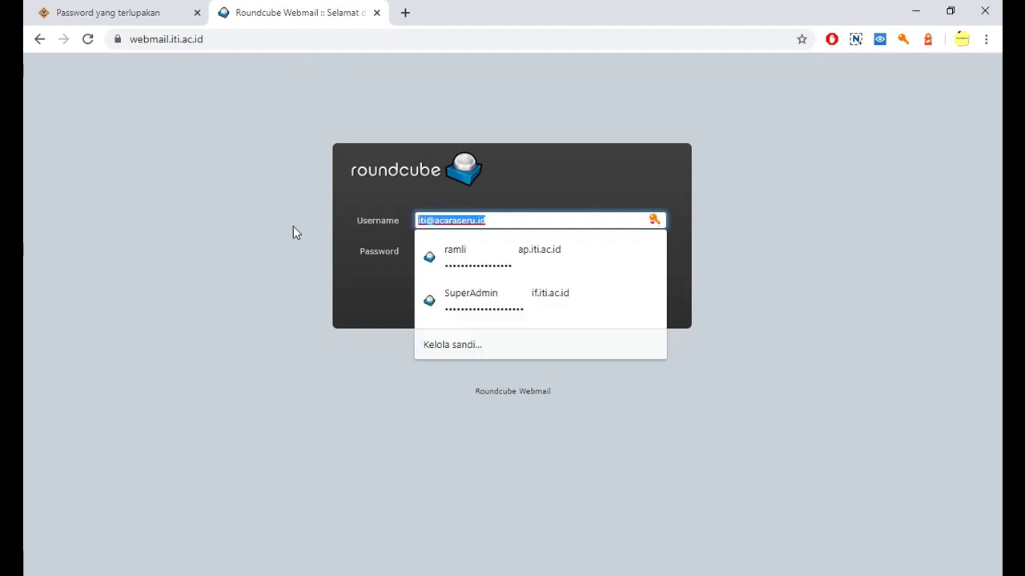
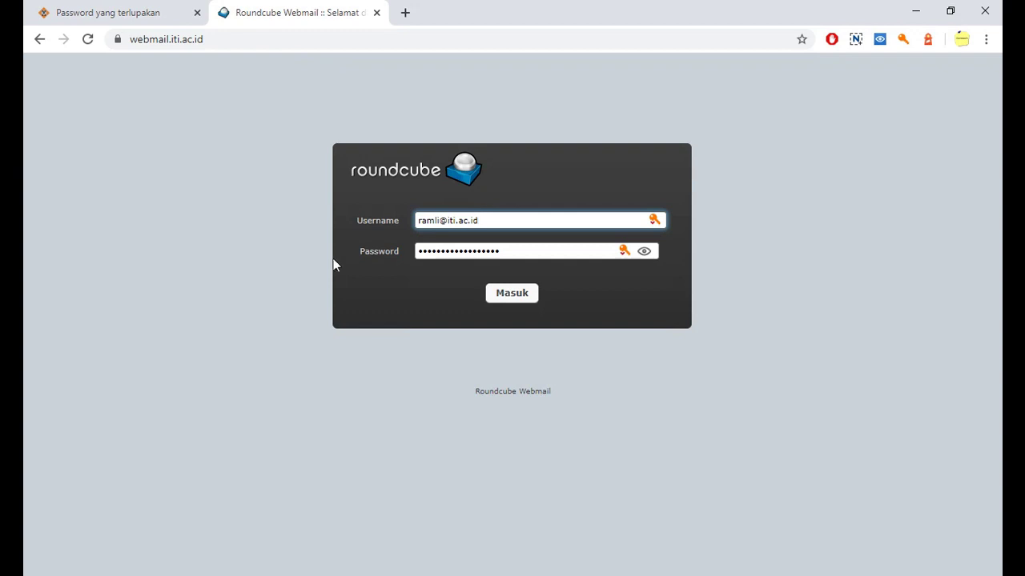
key("Tab")
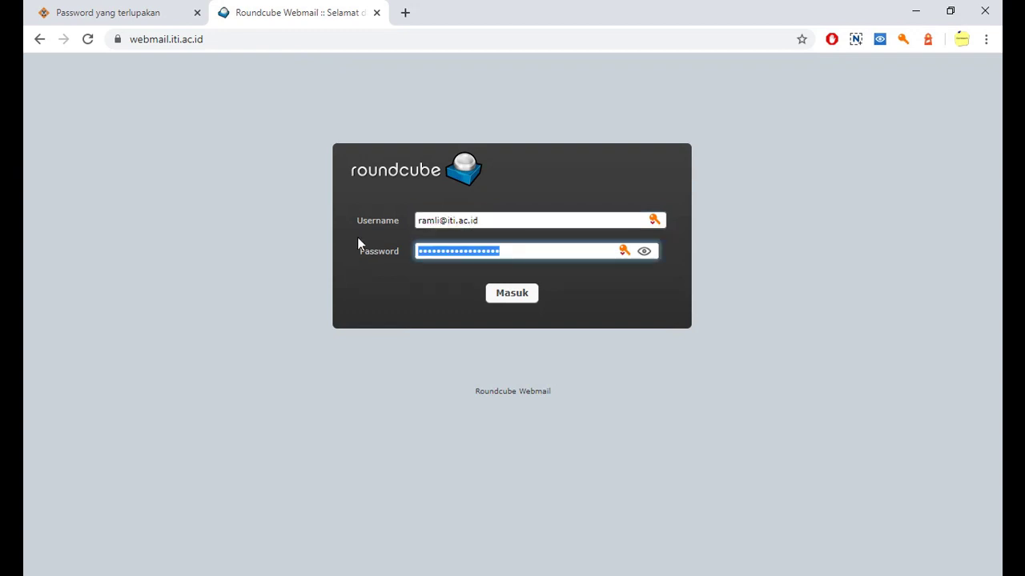
type("••••")
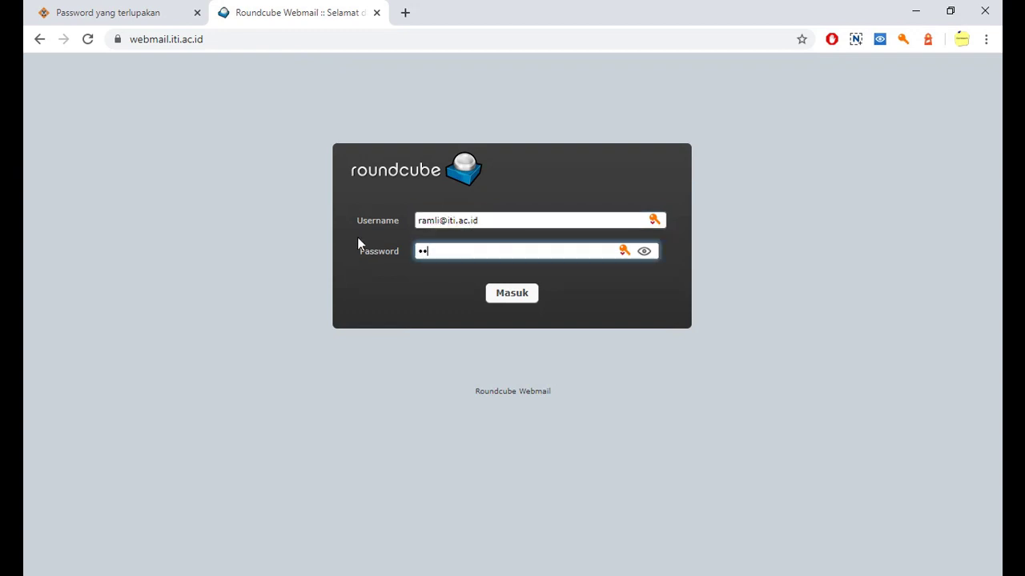
type("••••••")
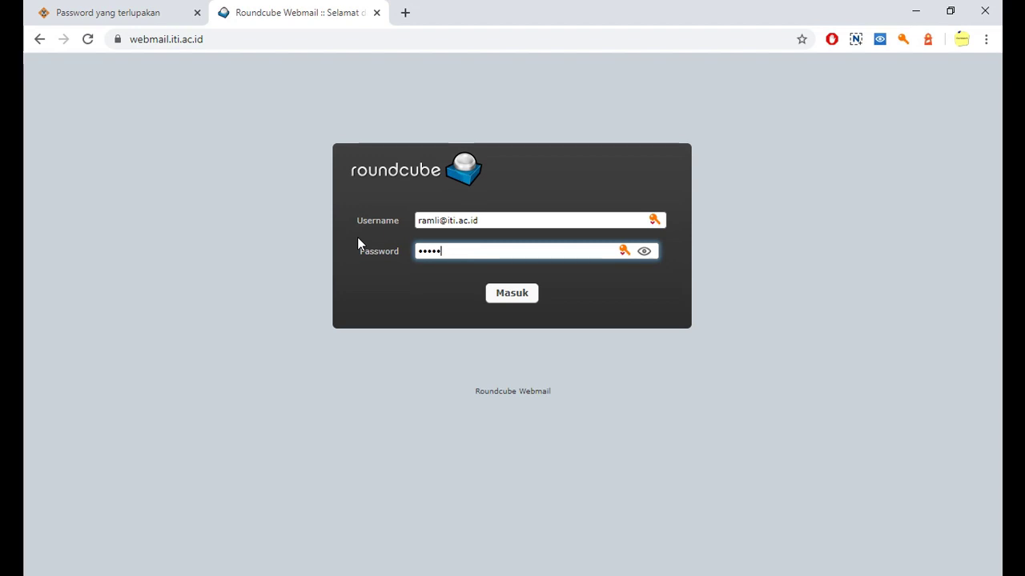
type("•")
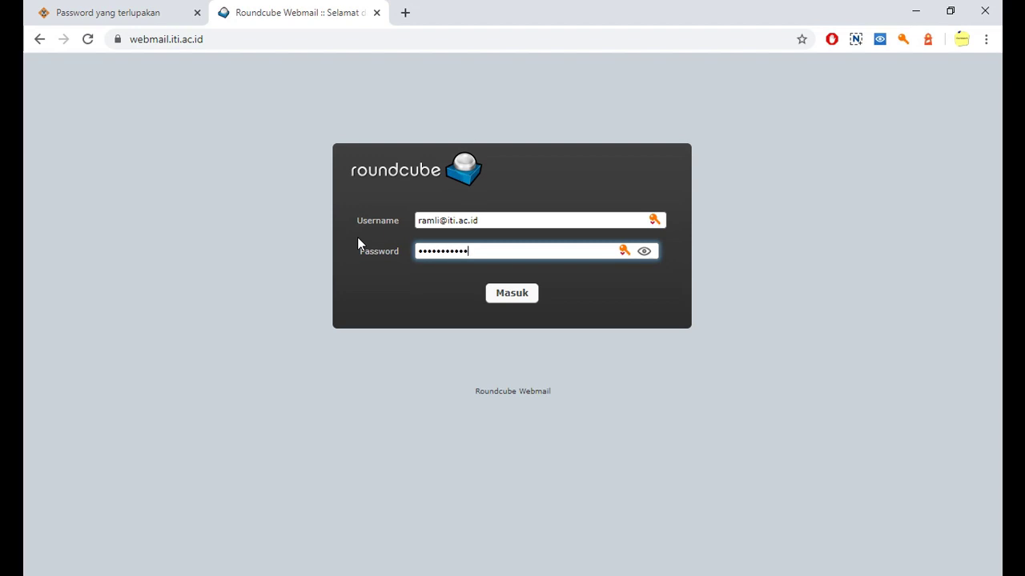
key("Return")
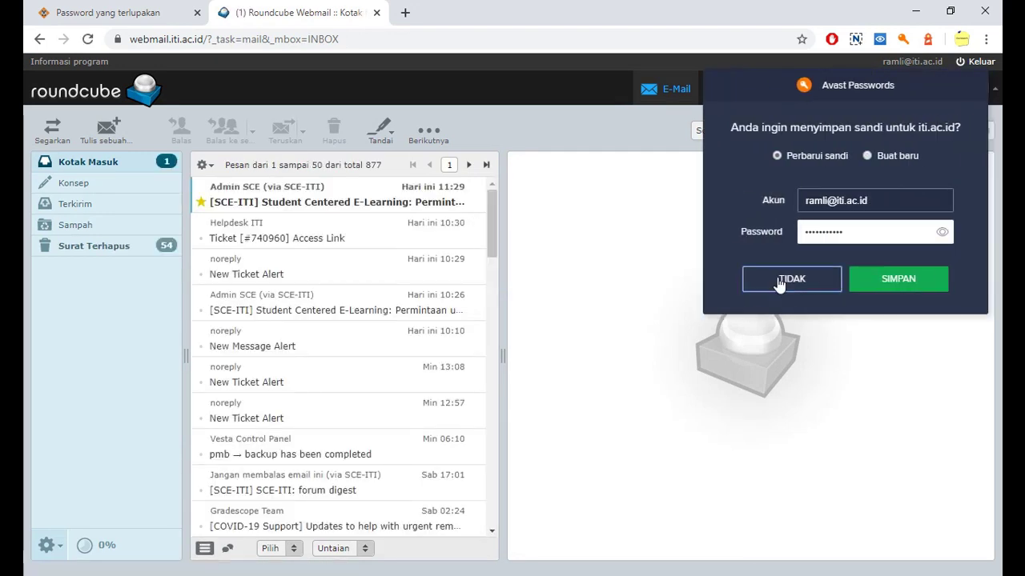
Step: Dismiss the Avast prompt, open the top SCE-ITI reset email and copy its confirmation link
left_click(792, 279)
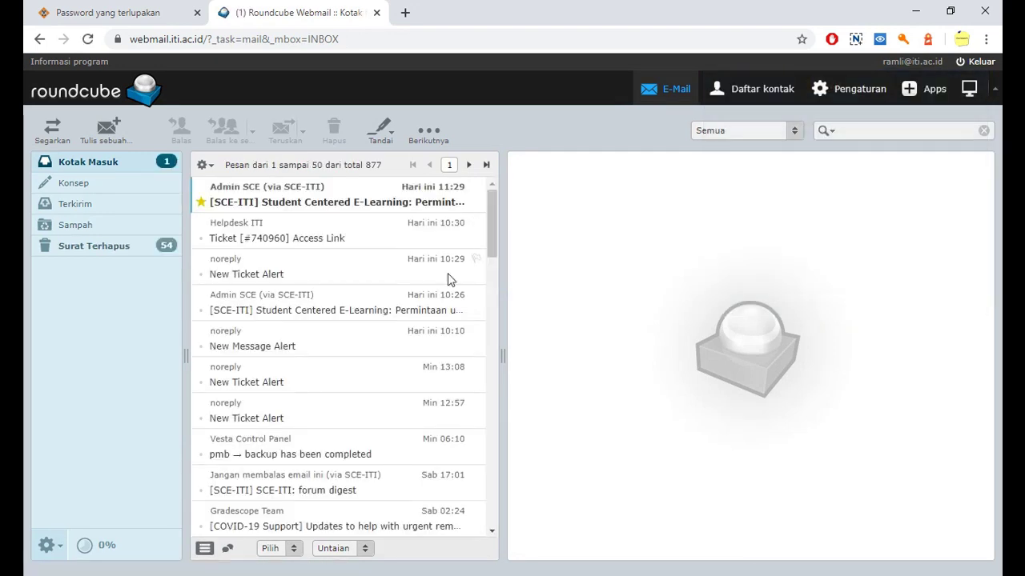
left_click(285, 206)
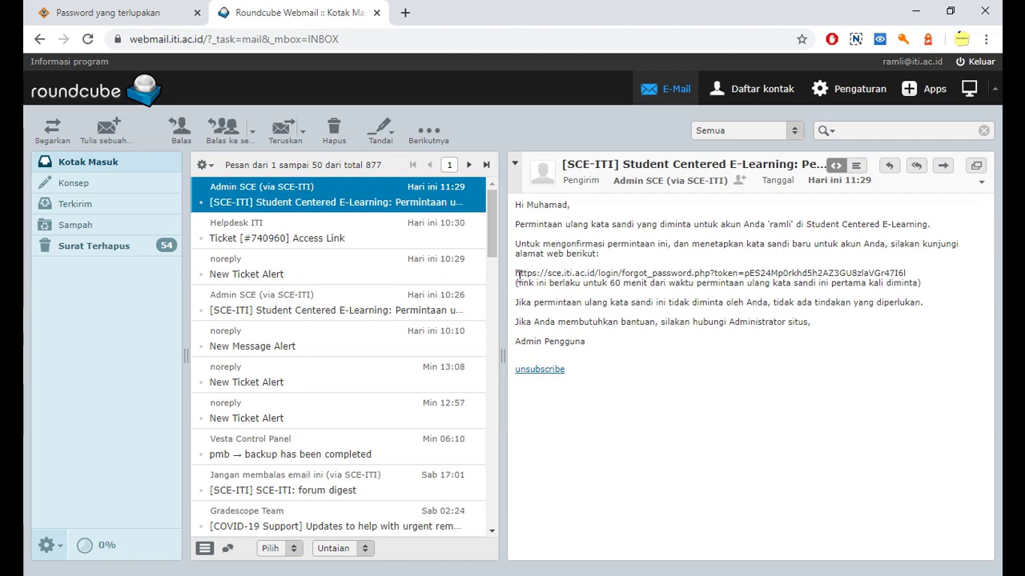
left_click_drag(517, 275, 909, 276)
right_click(822, 277)
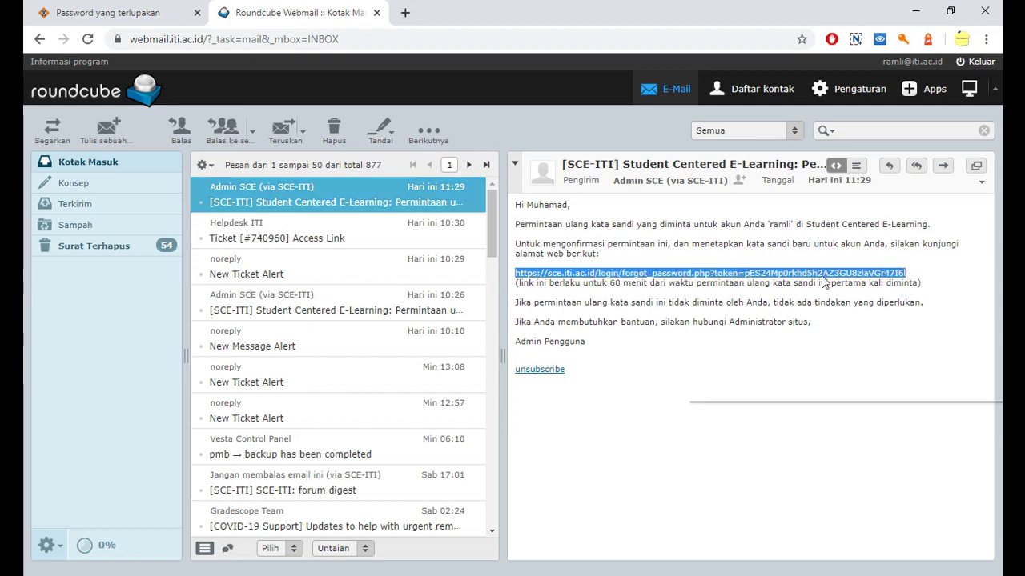
left_click(817, 288)
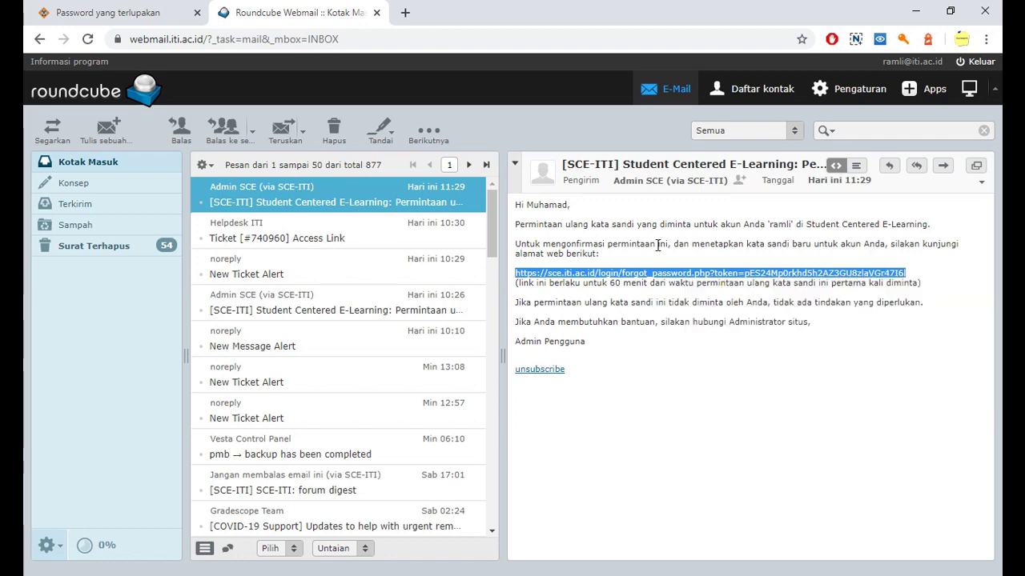
Step: Paste the reset link into a new tab to load the Setel kata sandi page
left_click(406, 13)
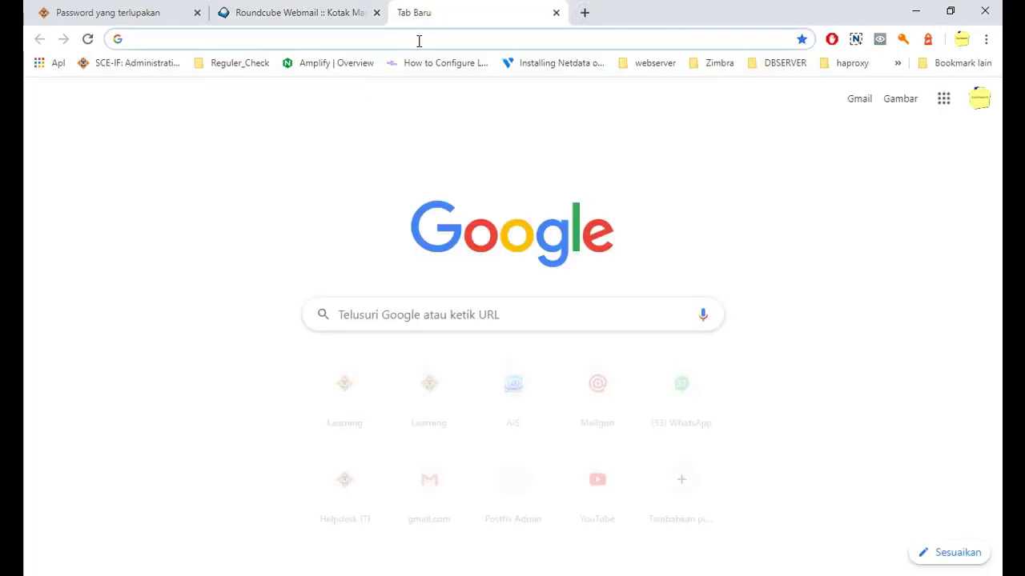
key("ctrl+v")
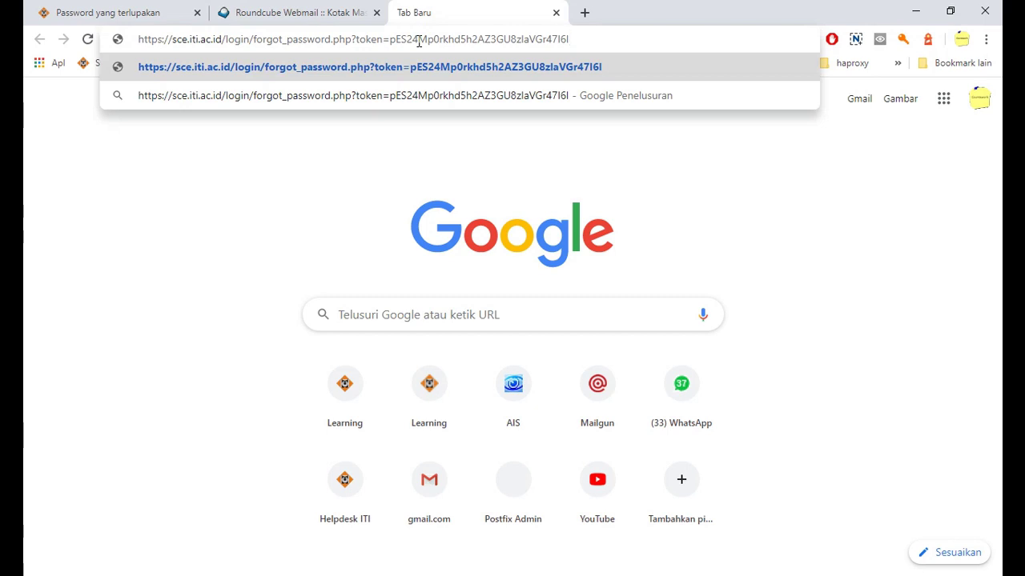
key("Return")
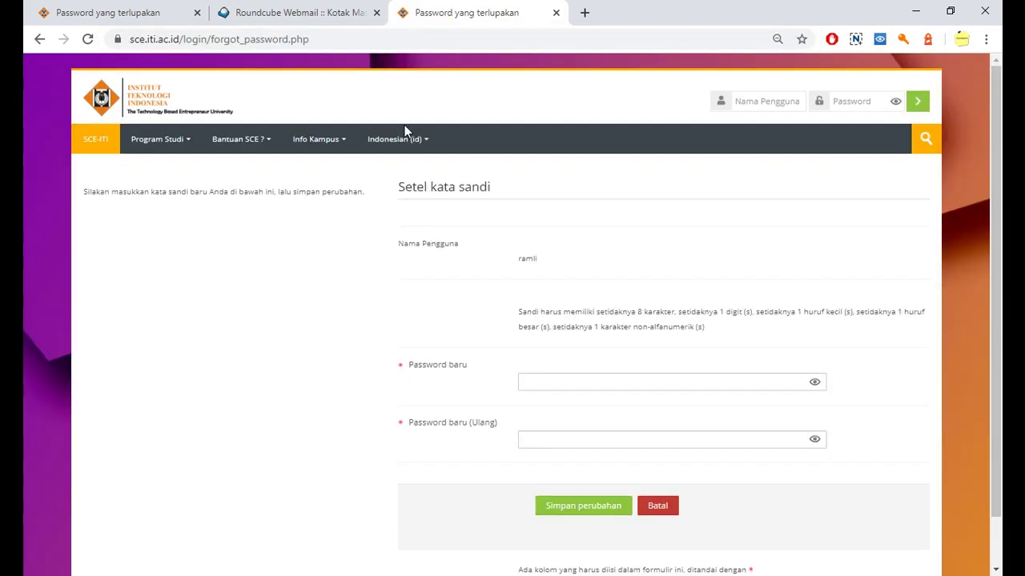
scroll(429, 255, "down", 1)
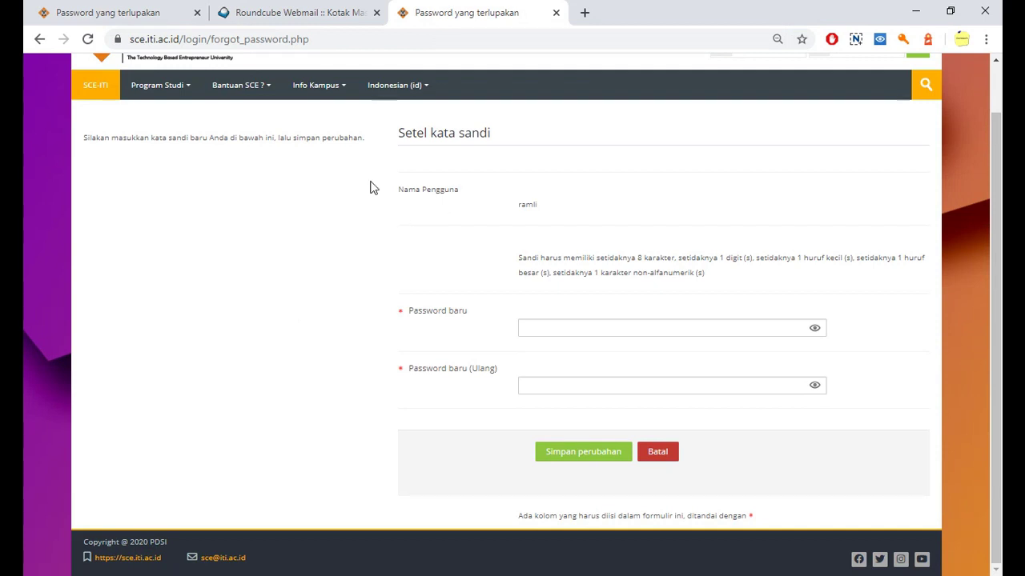
left_click_drag(399, 133, 495, 135)
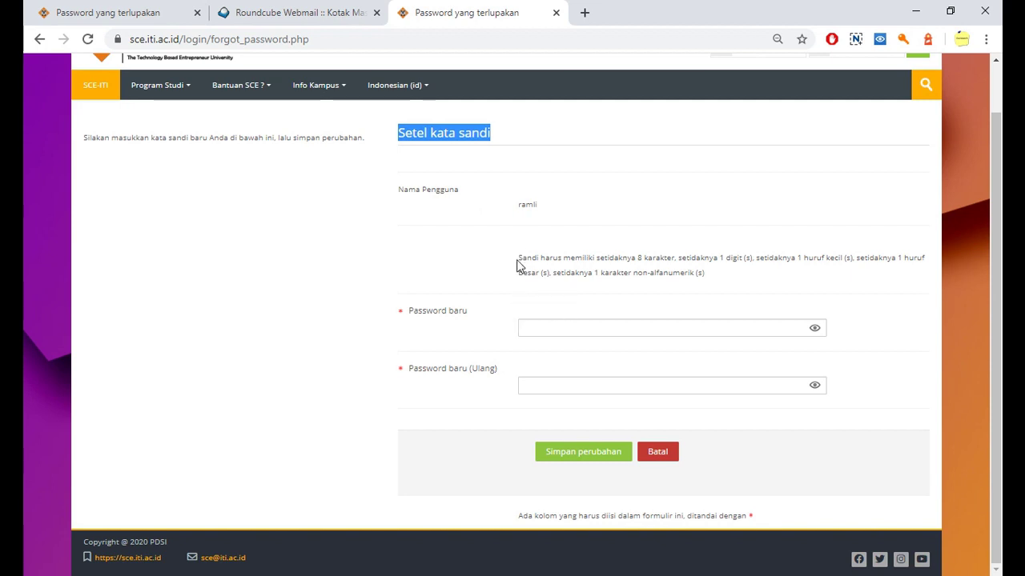
left_click_drag(518, 257, 738, 255)
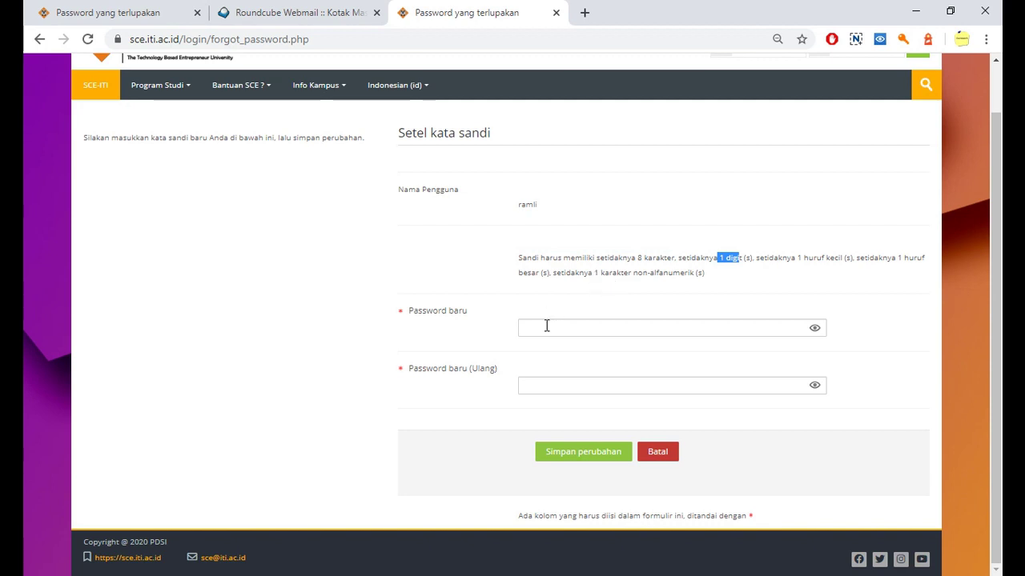
left_click(496, 301)
Step: Type the new password into Password baru and again into Password baru (Ulang)
left_click(577, 331)
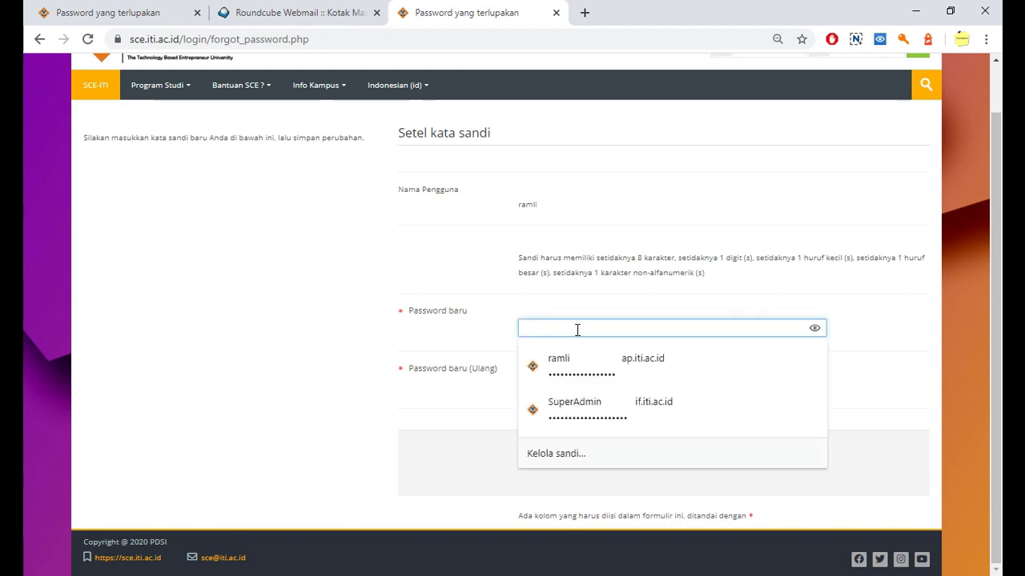
left_click(457, 290)
left_click(590, 328)
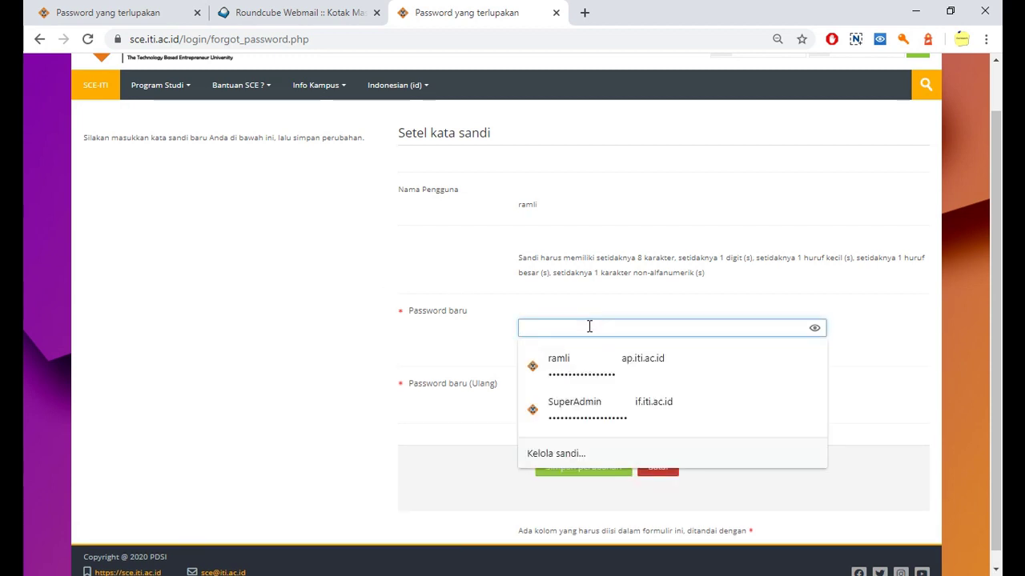
type("••••••")
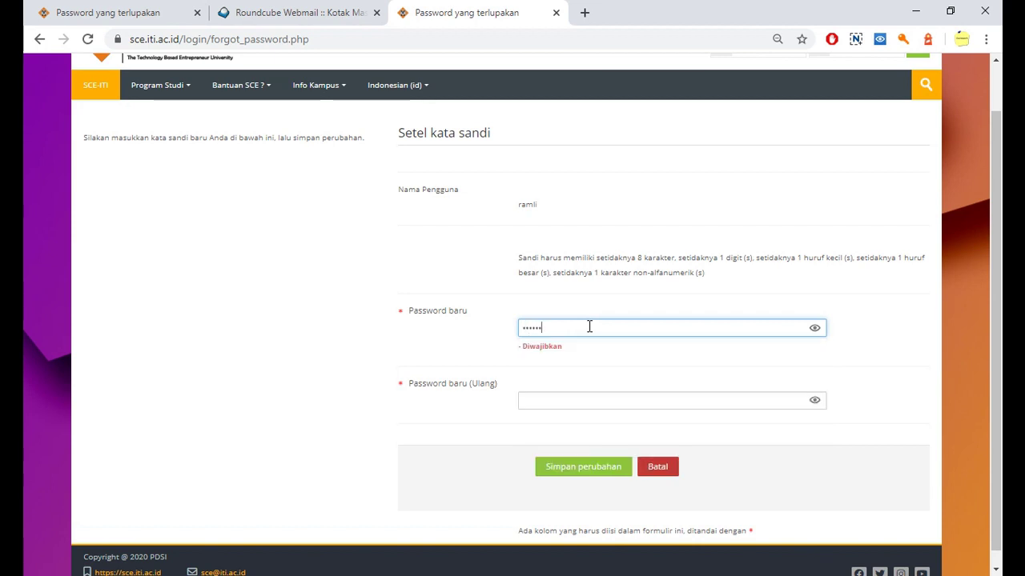
type("•••")
left_click(543, 405)
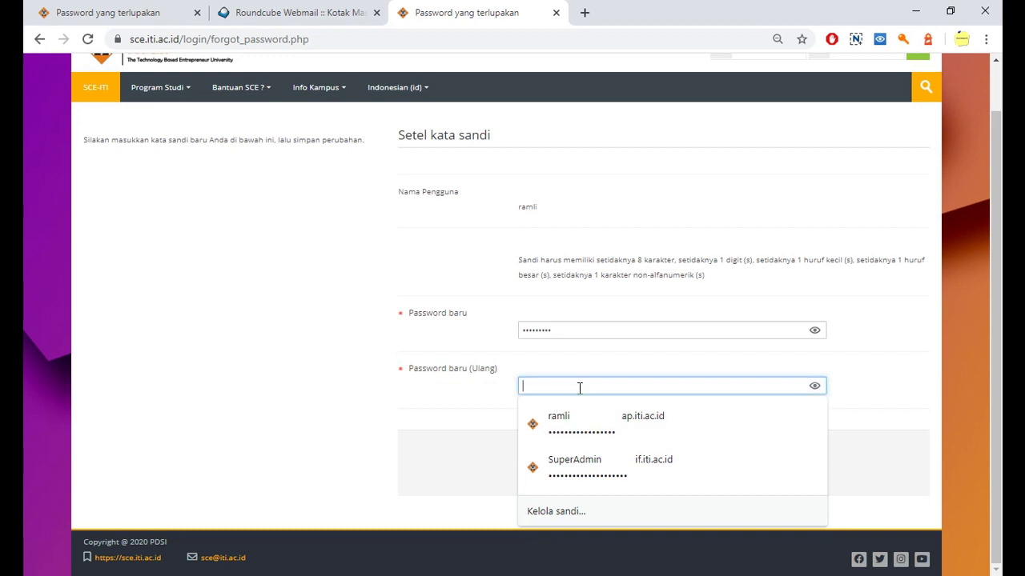
type("•••••••")
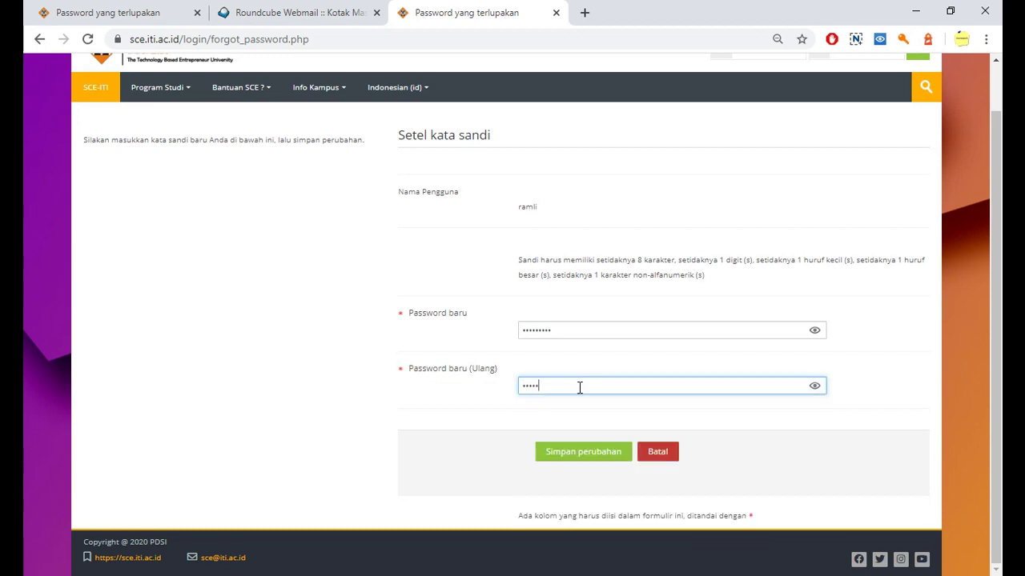
type("••")
Step: Save the new password with Simpan perubahan, check the Dashbord confirmation, and return to webmail
left_click(585, 452)
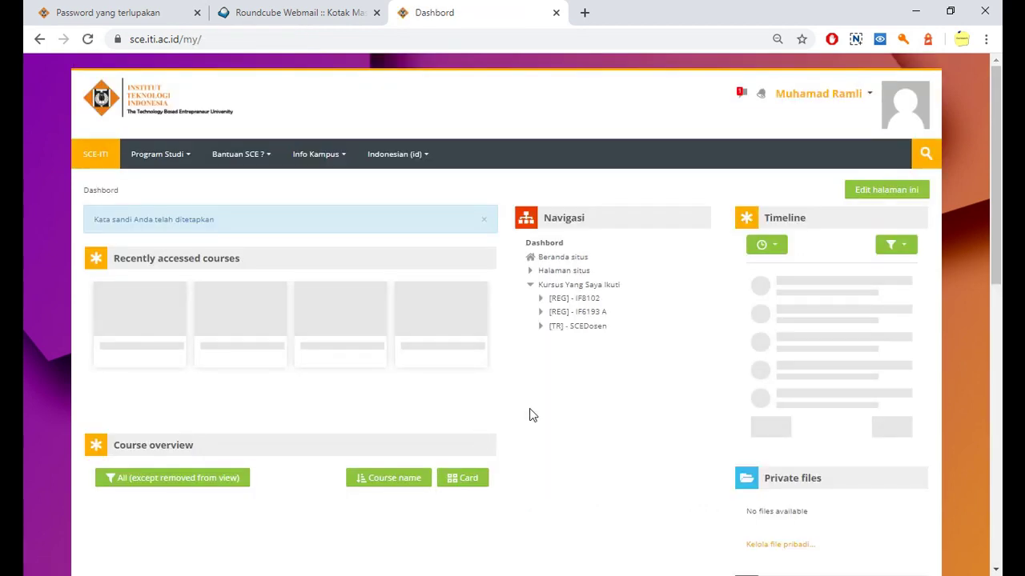
scroll(557, 420, "down", 1)
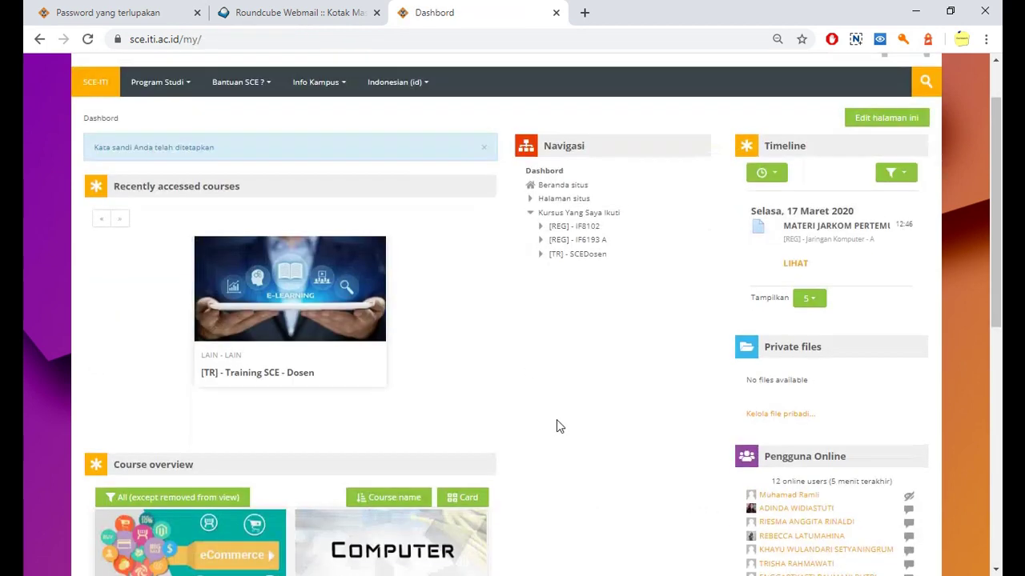
scroll(556, 420, "up", 1)
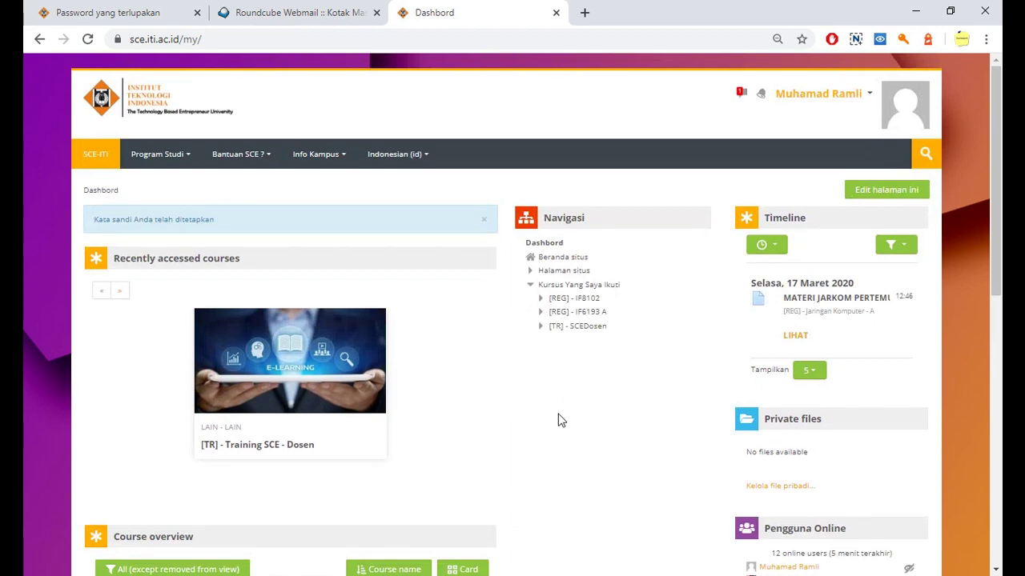
scroll(560, 420, "down", 1)
scroll(558, 419, "up", 1)
left_click(275, 24)
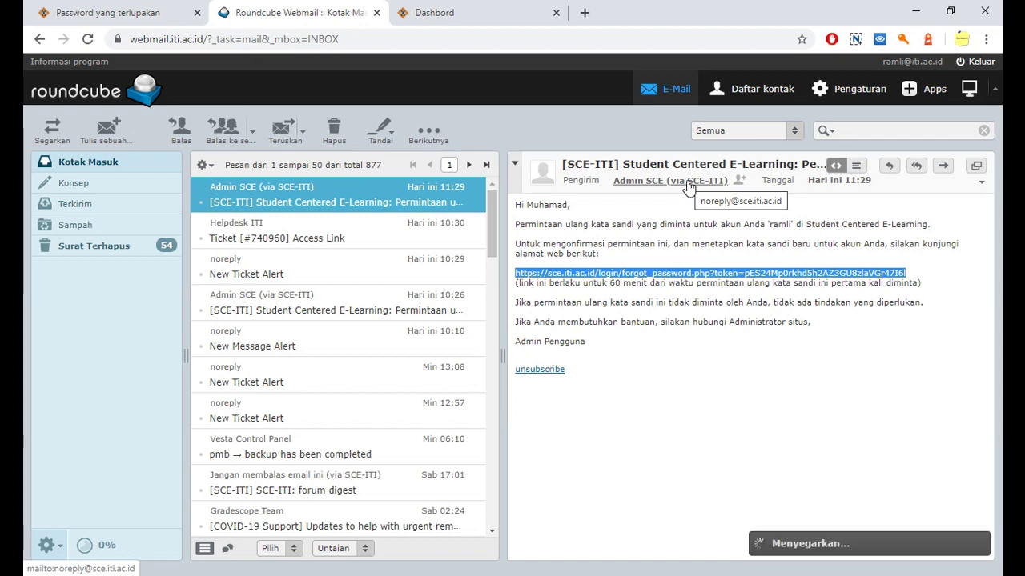
Step: Return to the SCE-ITI dashboard and open Helpdesk from the Bantuan SCE ? menu
left_click(629, 264)
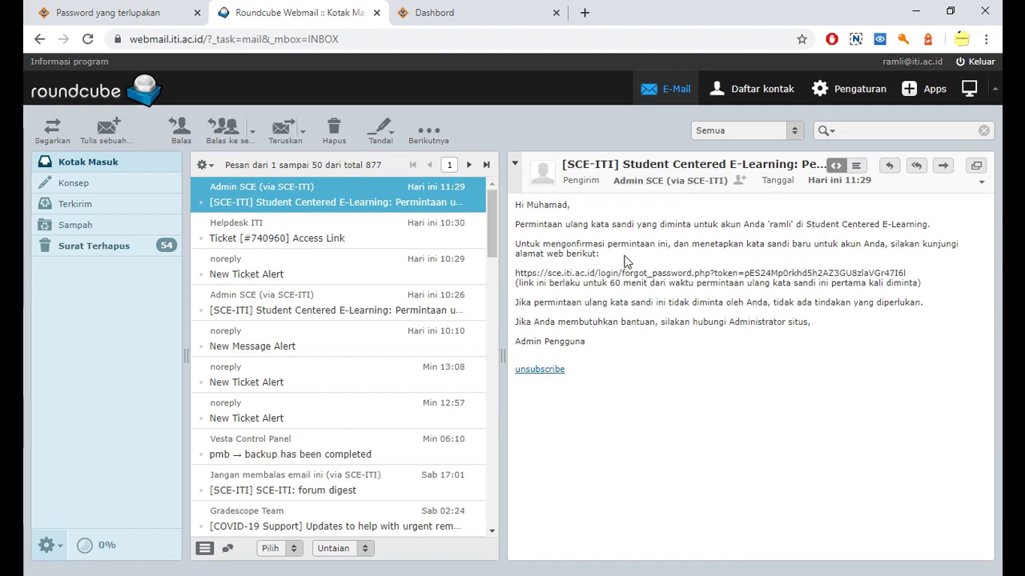
left_click(474, 10)
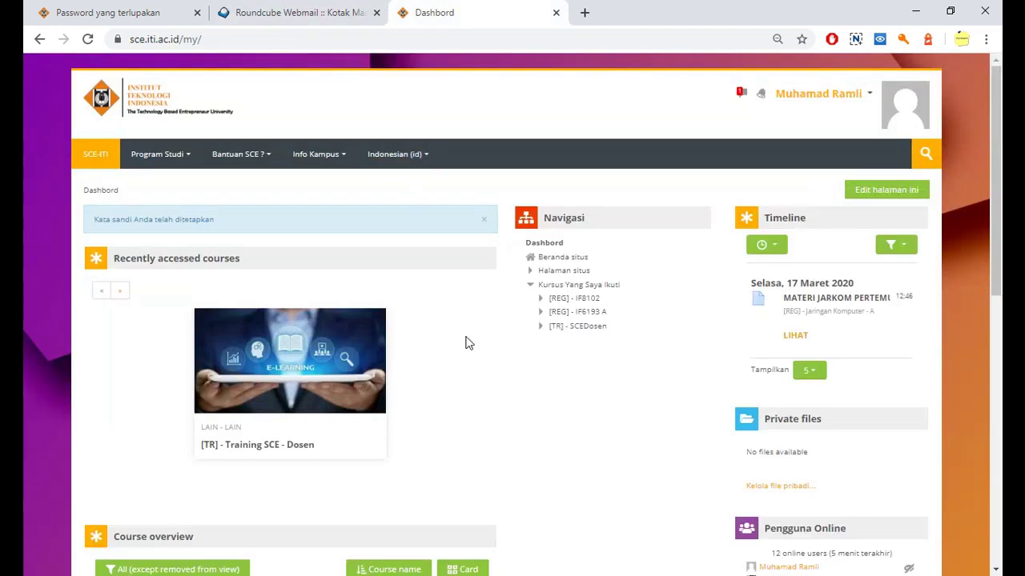
left_click(249, 155)
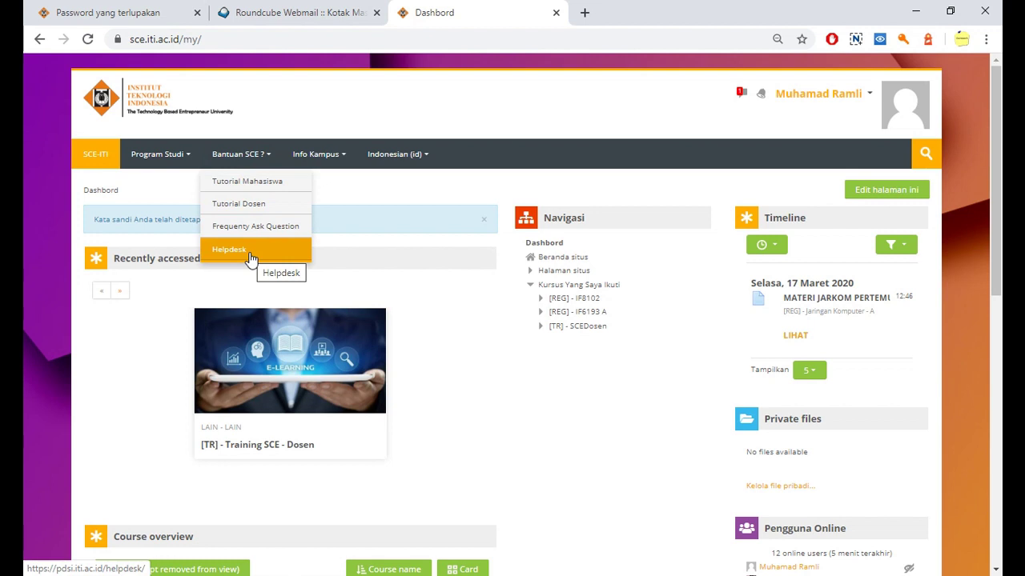
left_click(250, 257)
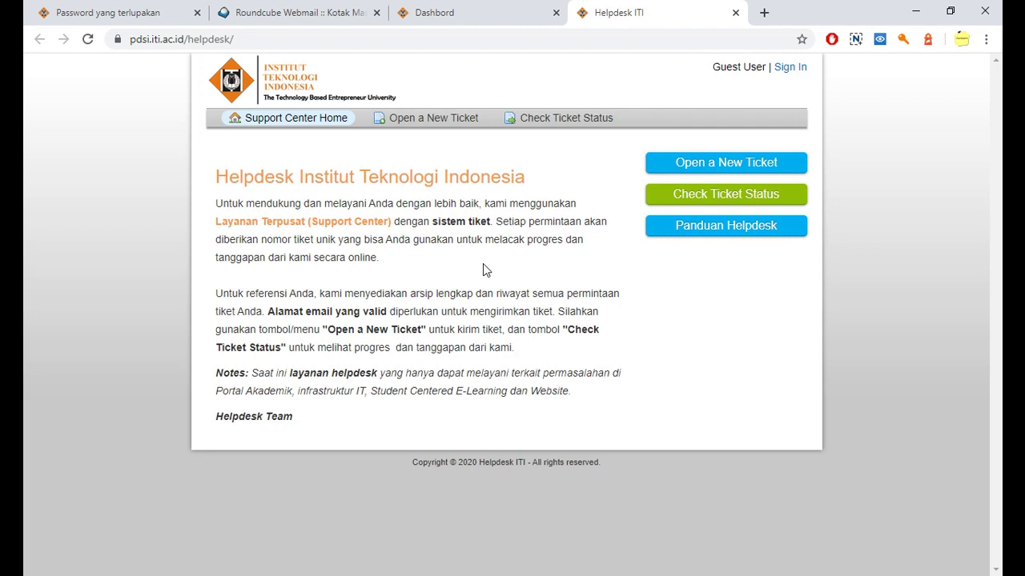
Step: Open a new ticket with the contact's e-mail and full name, topic B. E-Learning / Akses (Login)
left_click(685, 170)
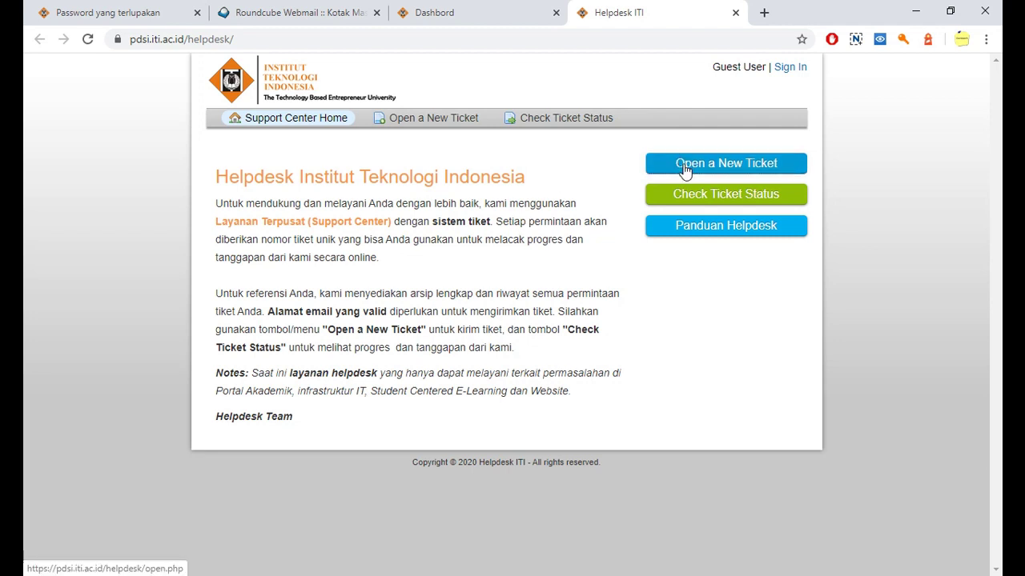
left_click(684, 170)
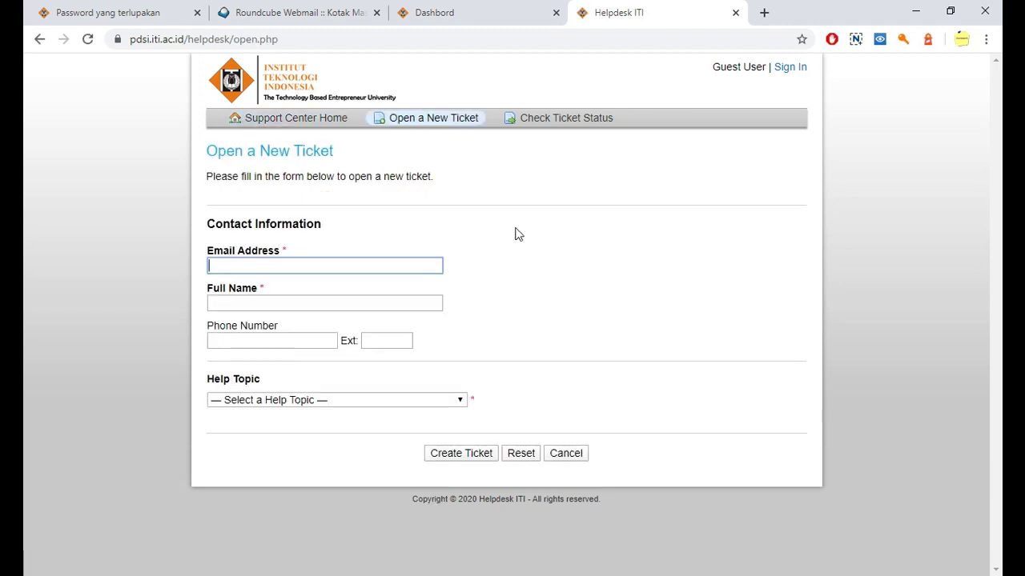
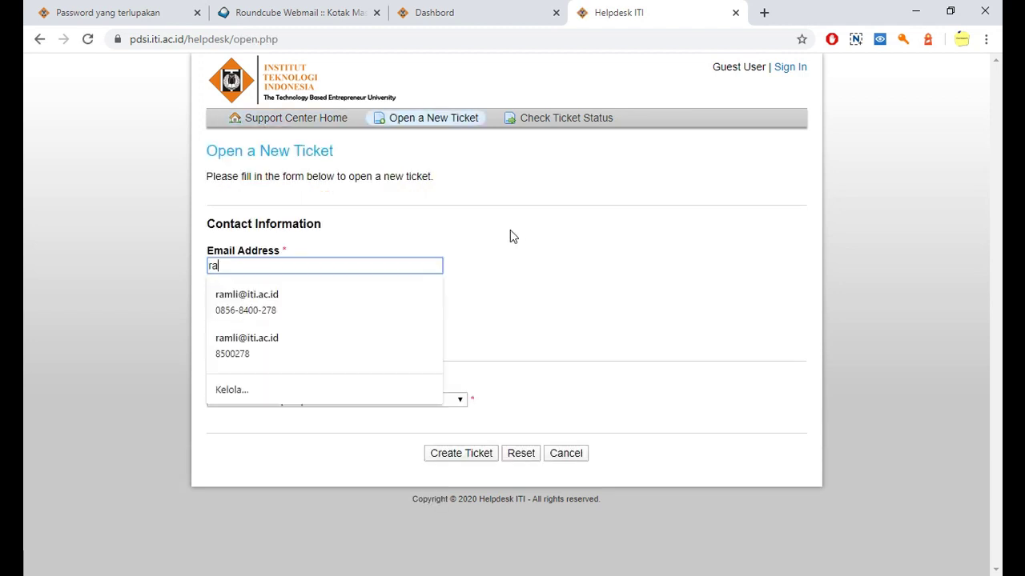
left_click(483, 260)
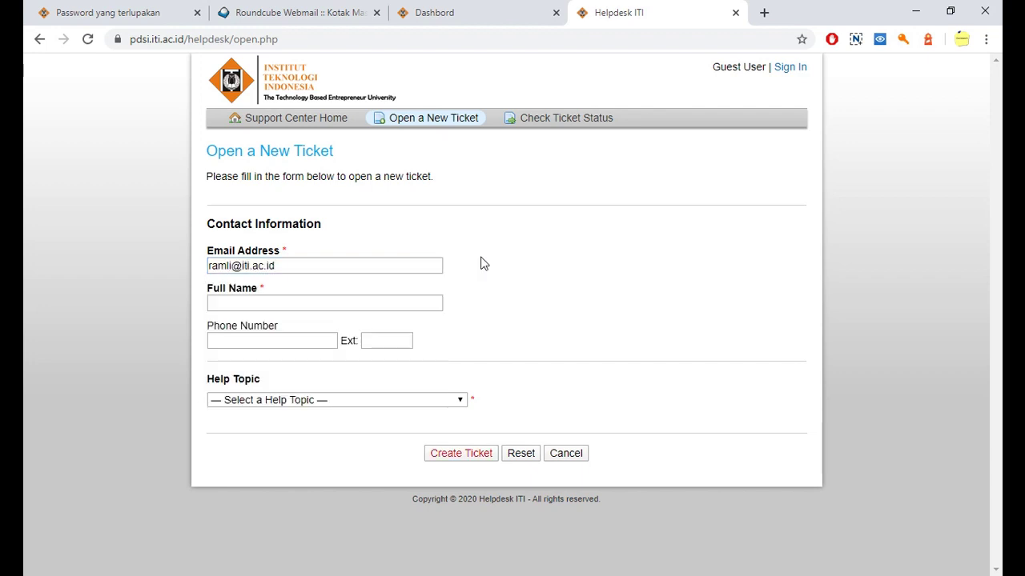
left_click(316, 302)
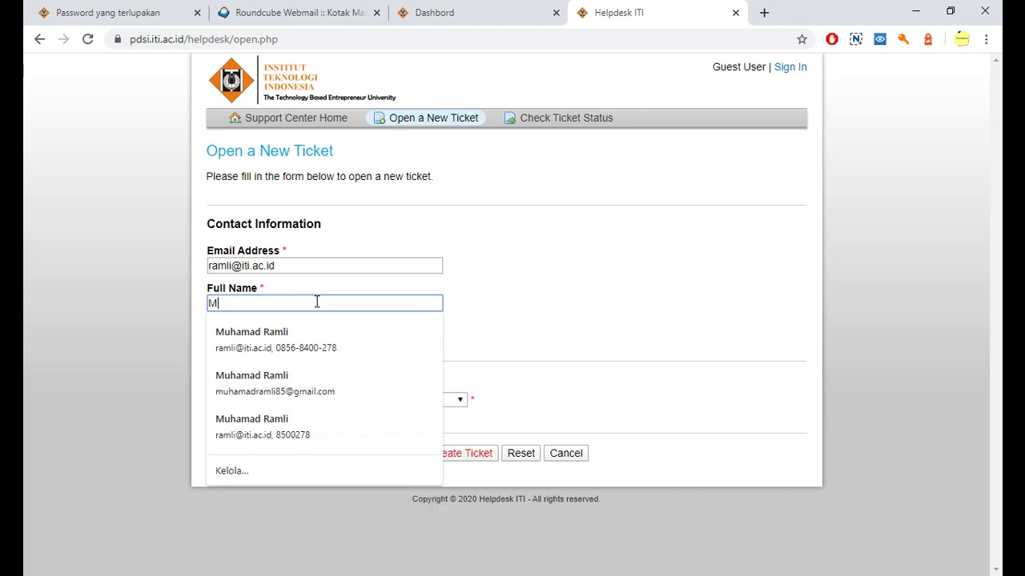
left_click(498, 293)
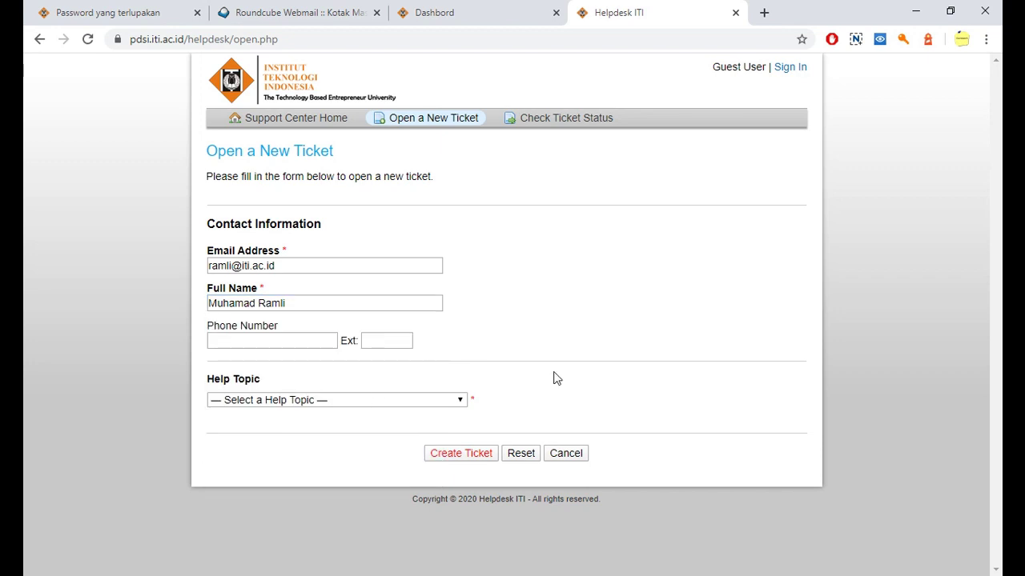
left_click(389, 406)
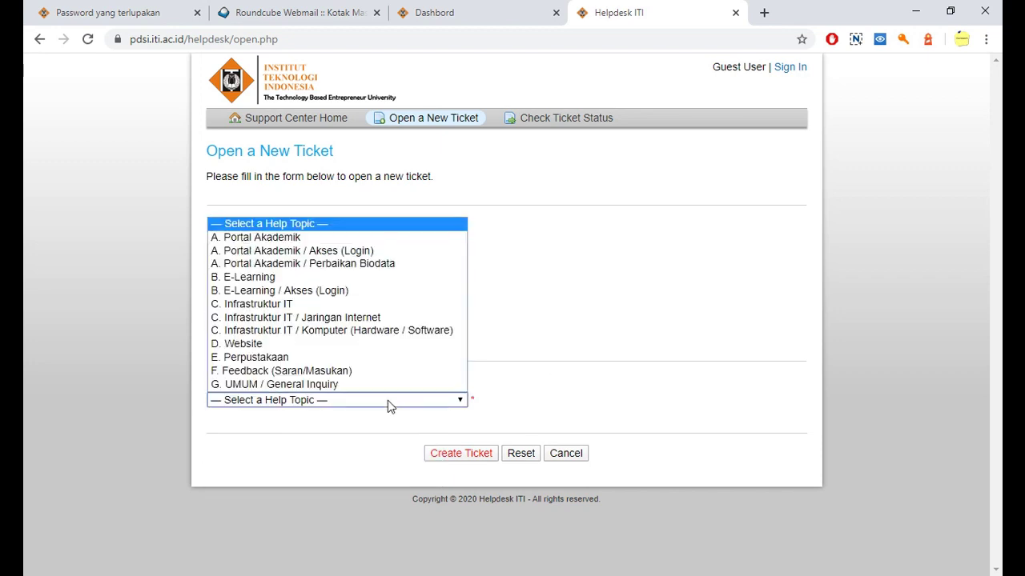
left_click(337, 298)
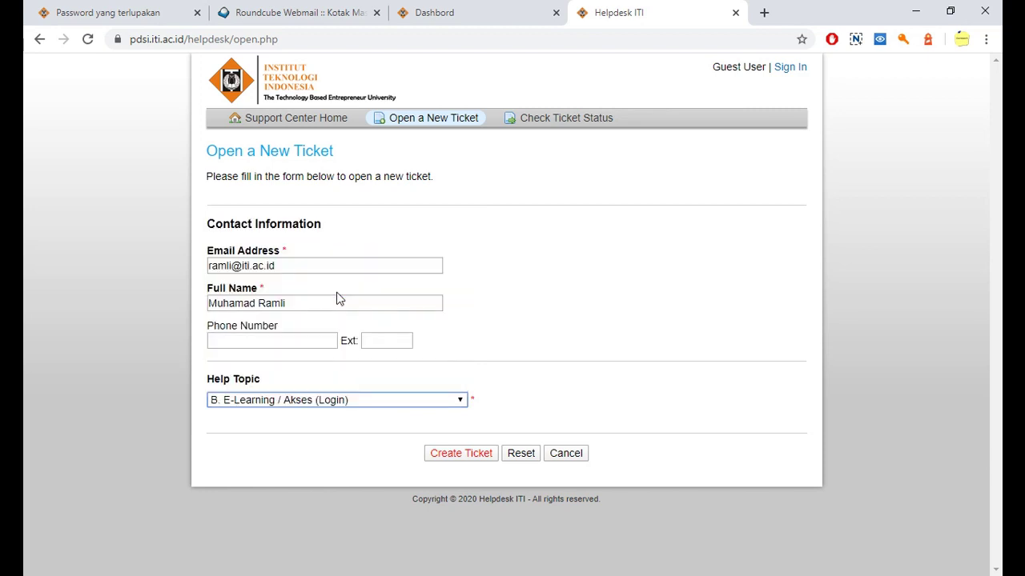
Step: Set the ticket summary to 'Tidak bisa login ke E-Learning'
scroll(615, 415, "down", 1)
scroll(616, 412, "down", 2)
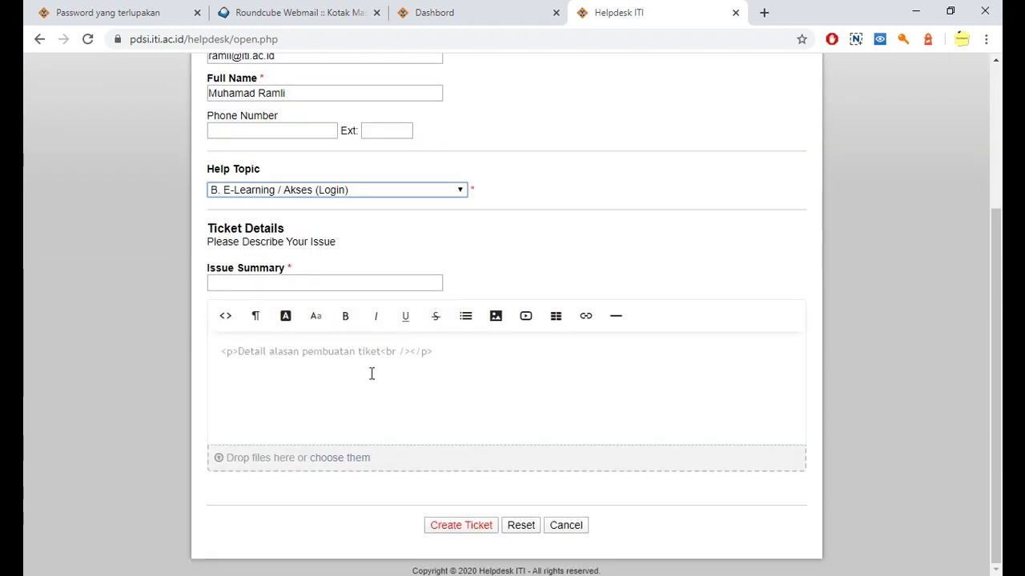
left_click(295, 363)
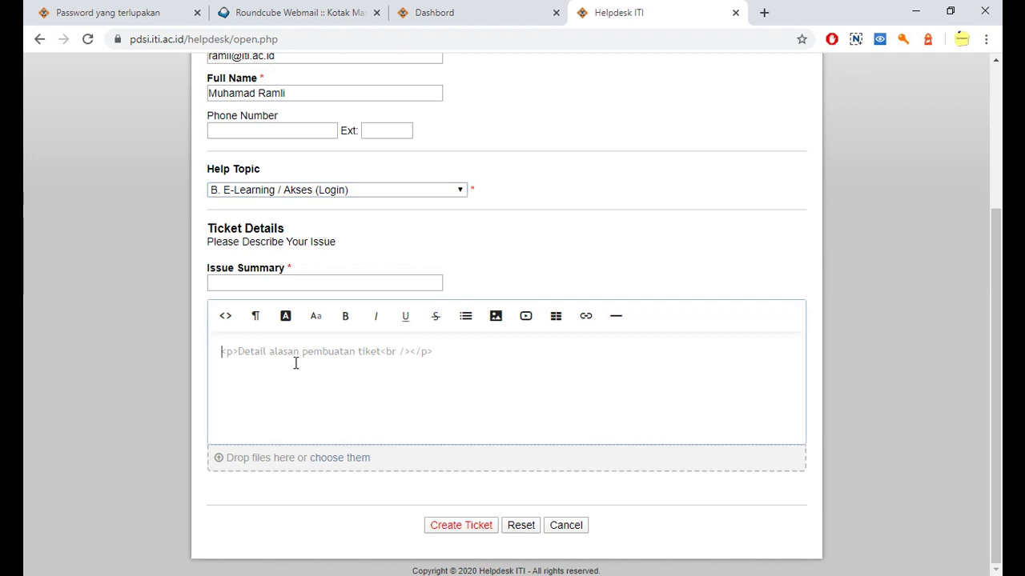
left_click(251, 285)
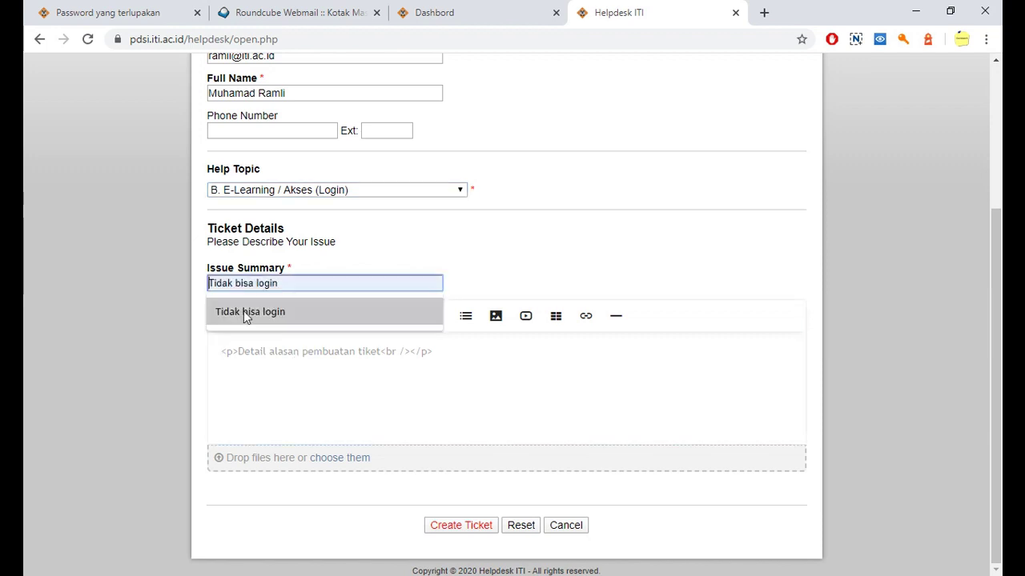
left_click(244, 310)
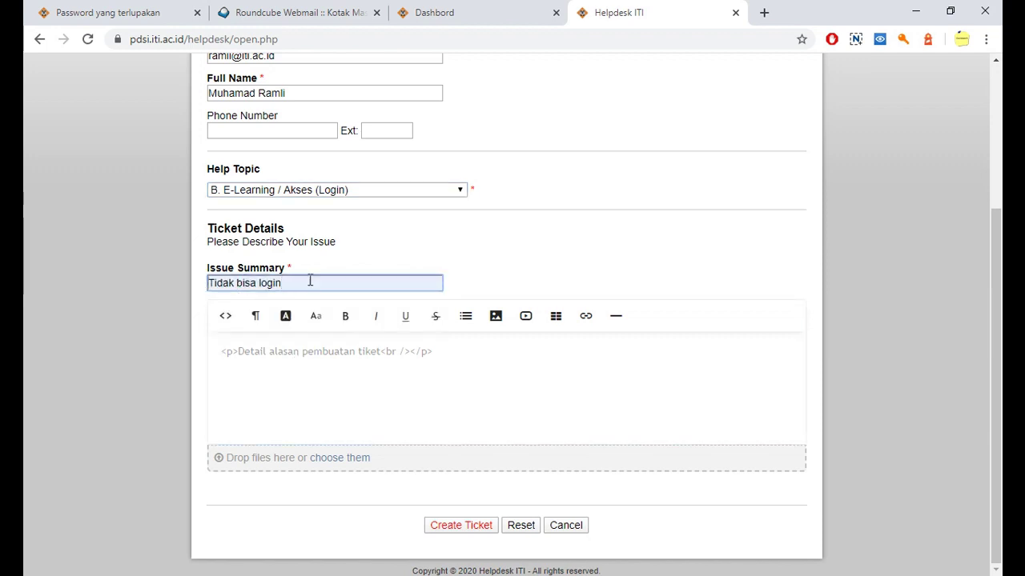
type("ke ")
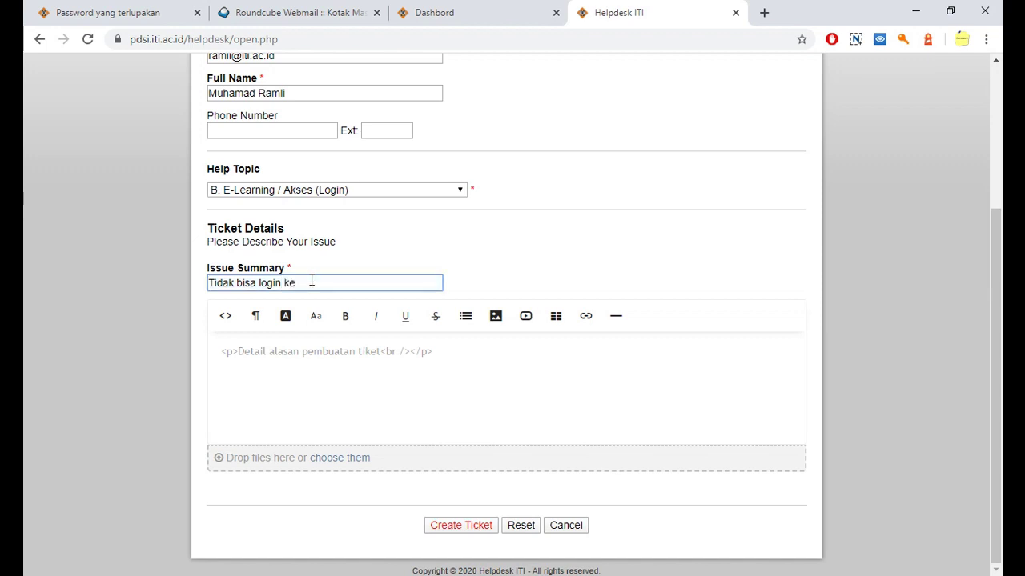
type("E-Learning")
Step: Write the description 'sertakan nim, alamat email, nama lengkap' and create the ticket
left_click(280, 363)
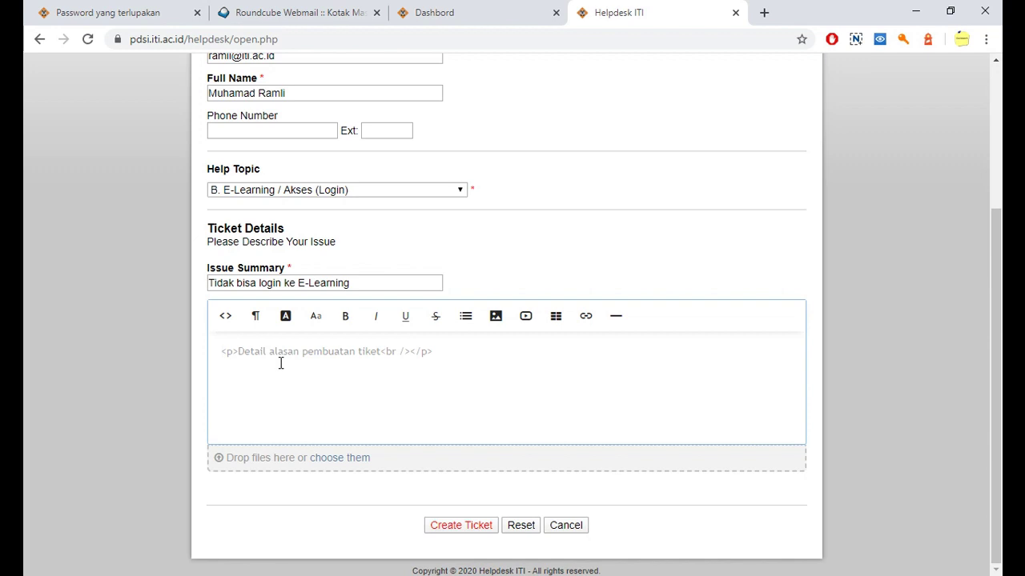
type("se")
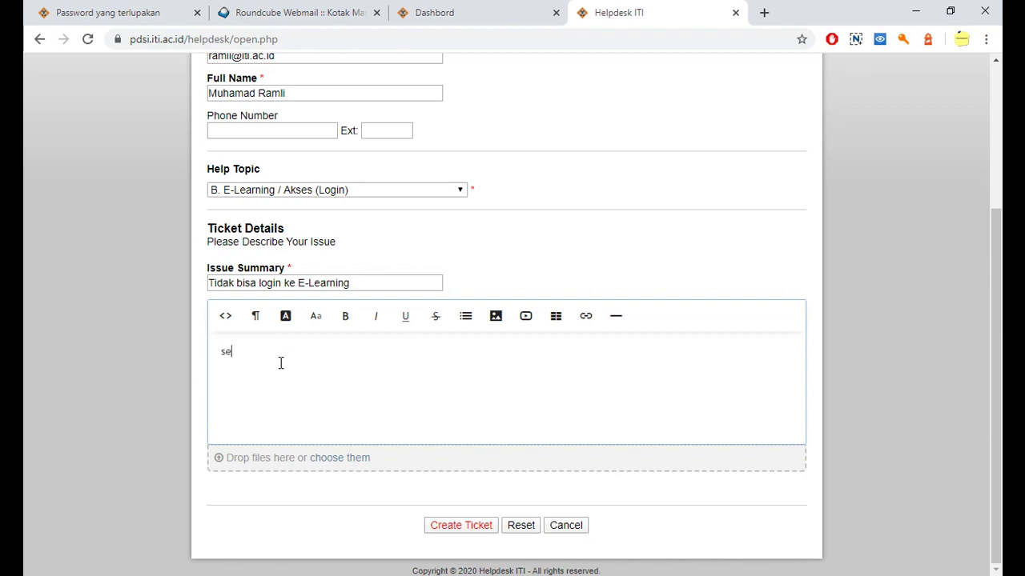
type("rtakan ")
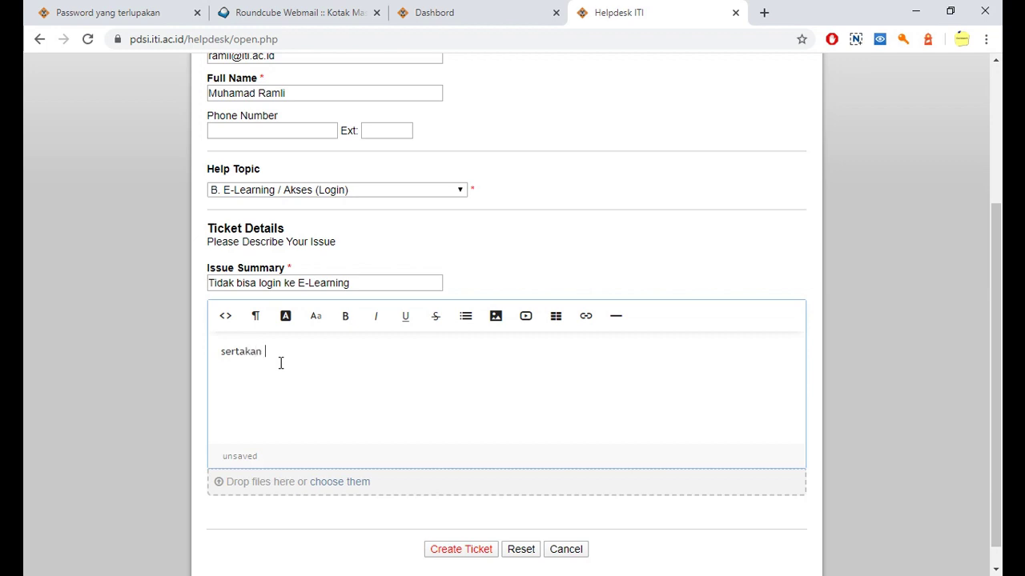
type("nim, alamat email, nama lengkap")
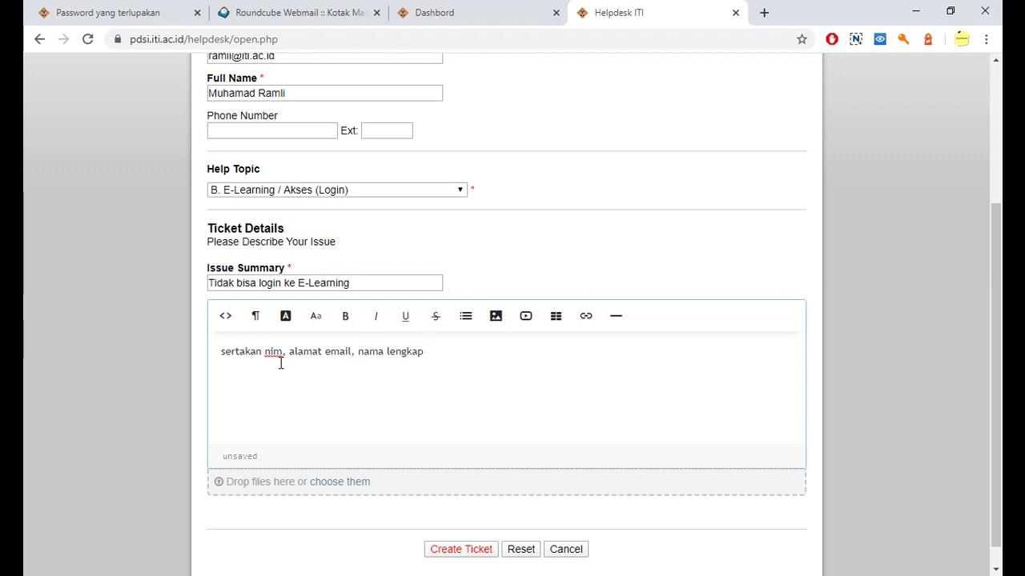
scroll(174, 366, "down", 1)
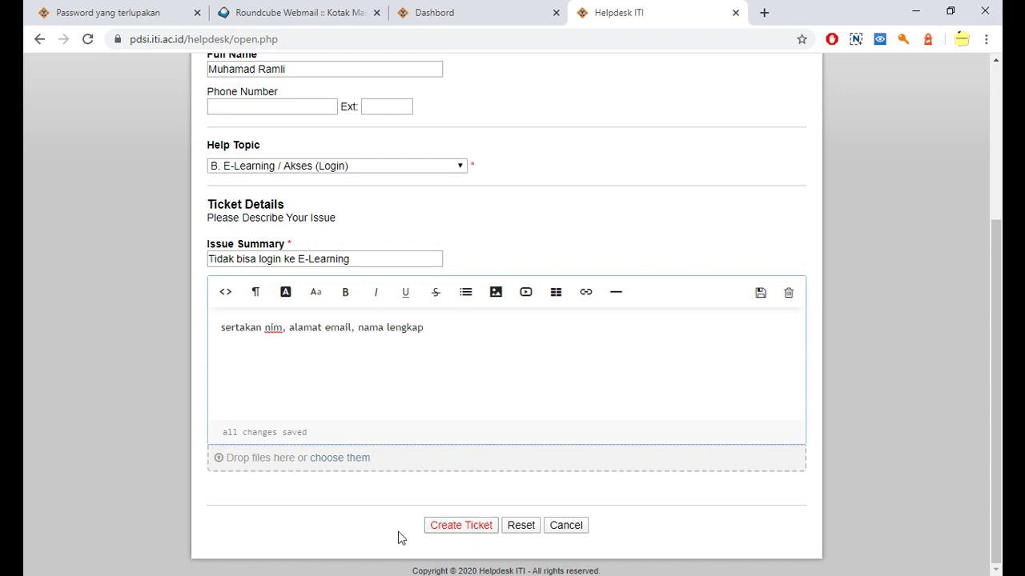
left_click(461, 531)
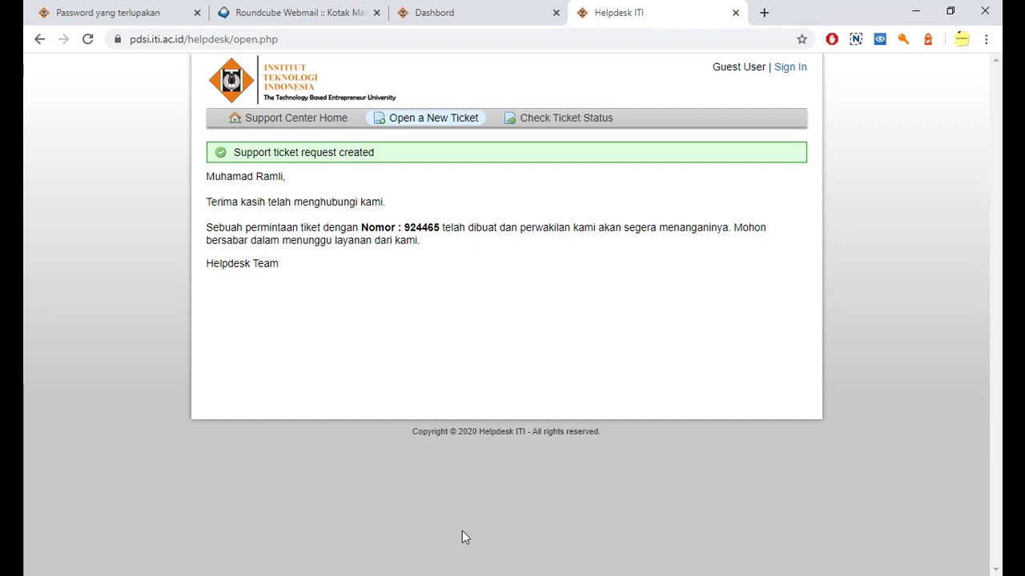
Step: Copy the login-issue ticket's number shown after 'Nomor :' on the confirmation page
double_click(430, 227)
right_click(429, 232)
left_click(453, 241)
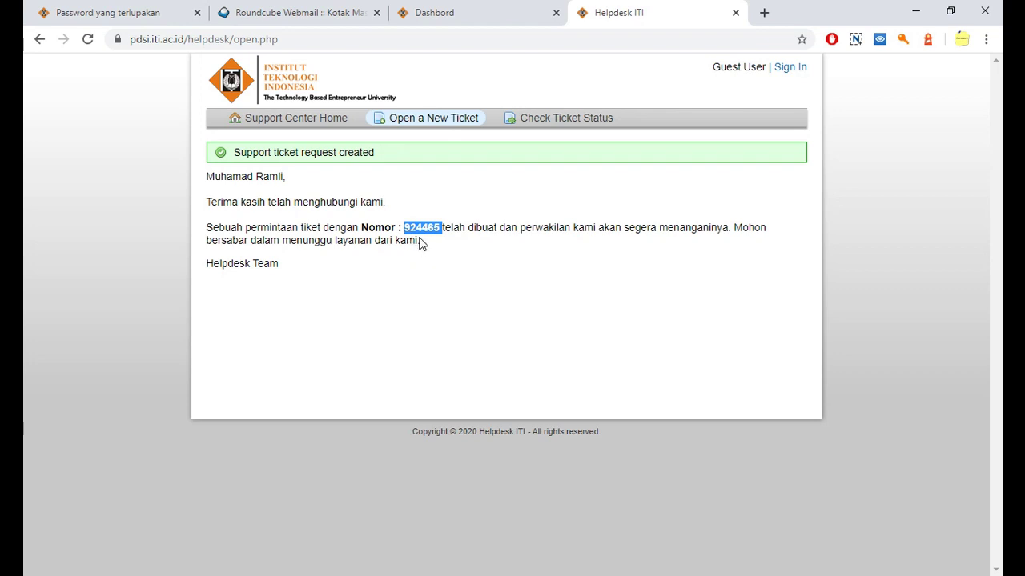
Step: Refresh the Roundcube inbox to fetch the New Ticket Alert email, then return to the Helpdesk ITI tab
left_click(312, 12)
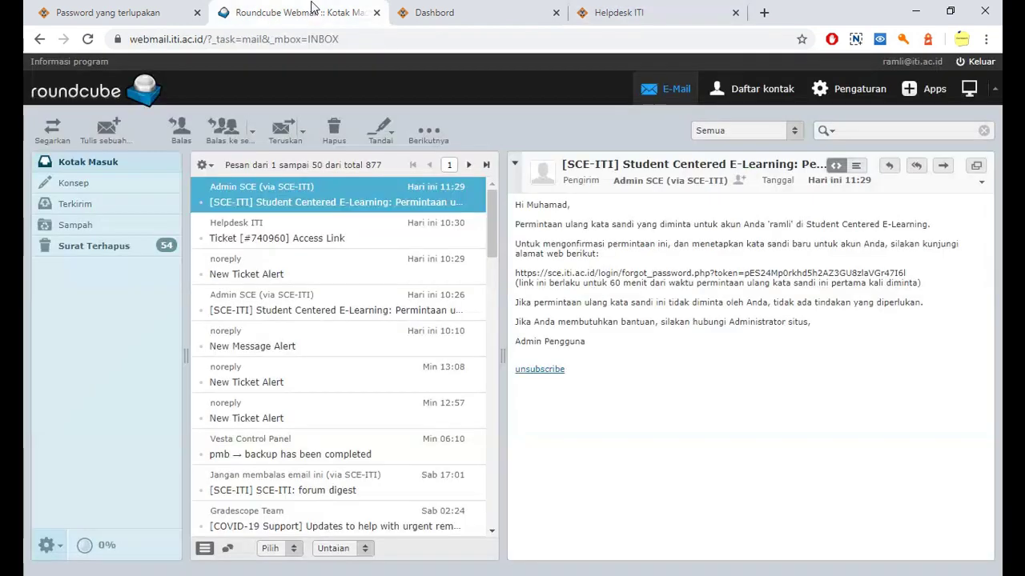
left_click(108, 164)
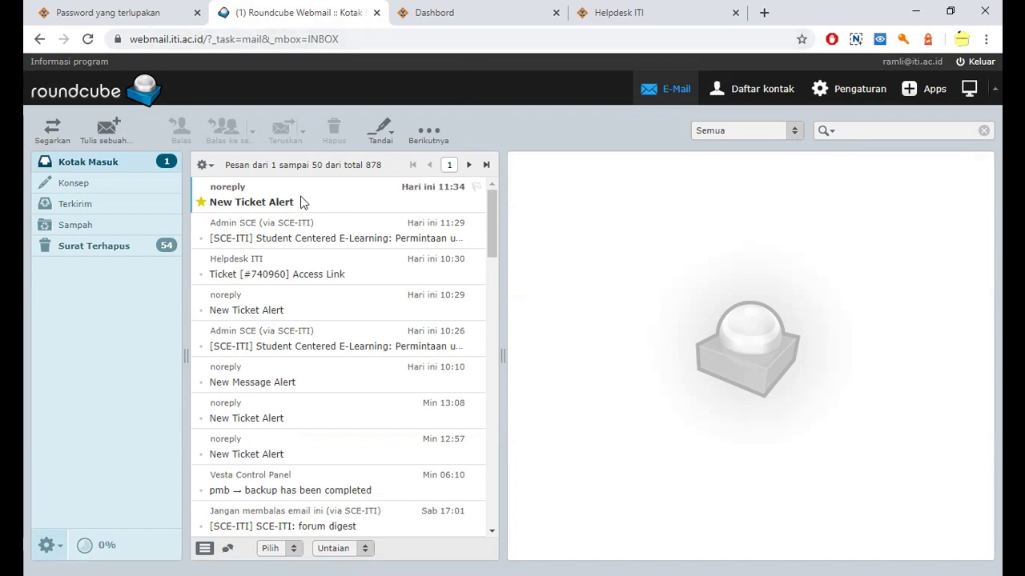
left_click(462, 13)
left_click(625, 13)
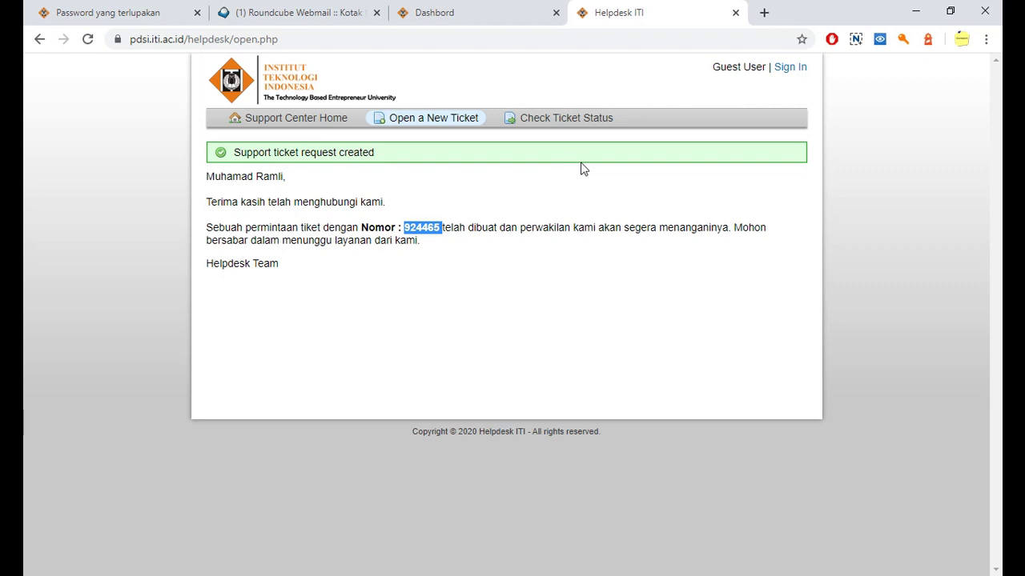
Step: Request a ticket access link by email using the saved email address and the pasted ticket number
left_click(546, 120)
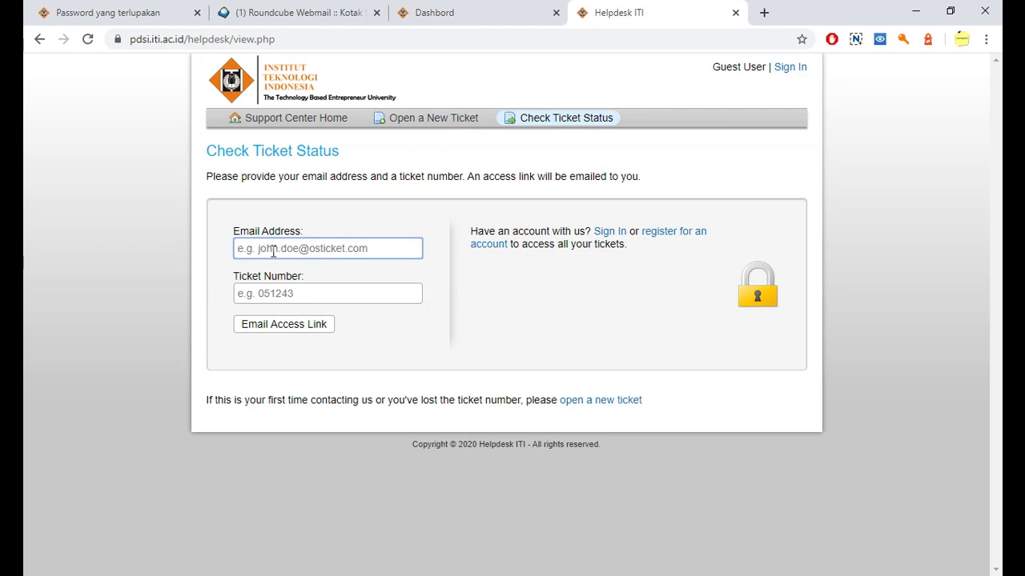
type("ramli")
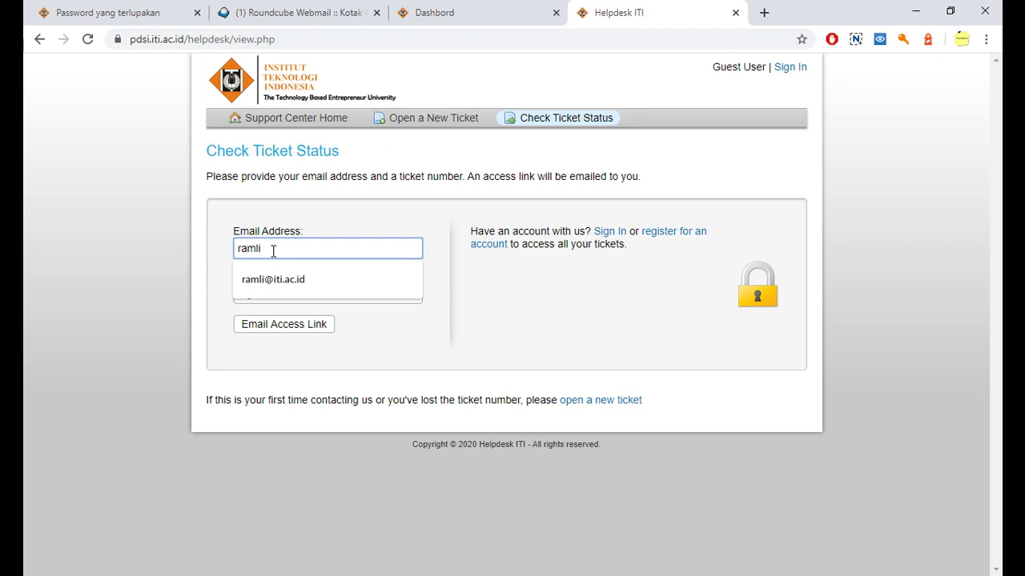
left_click(281, 276)
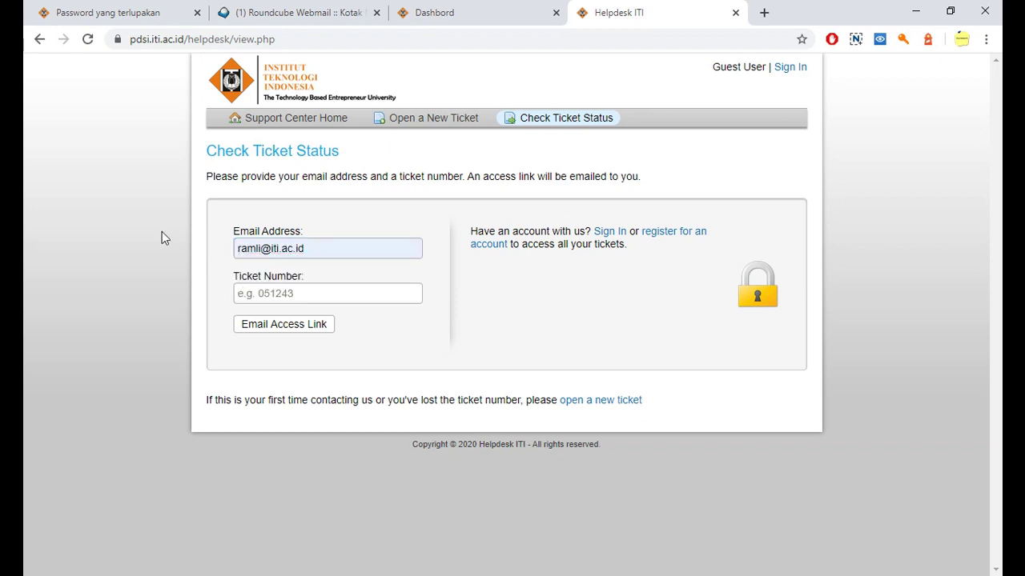
left_click(319, 294)
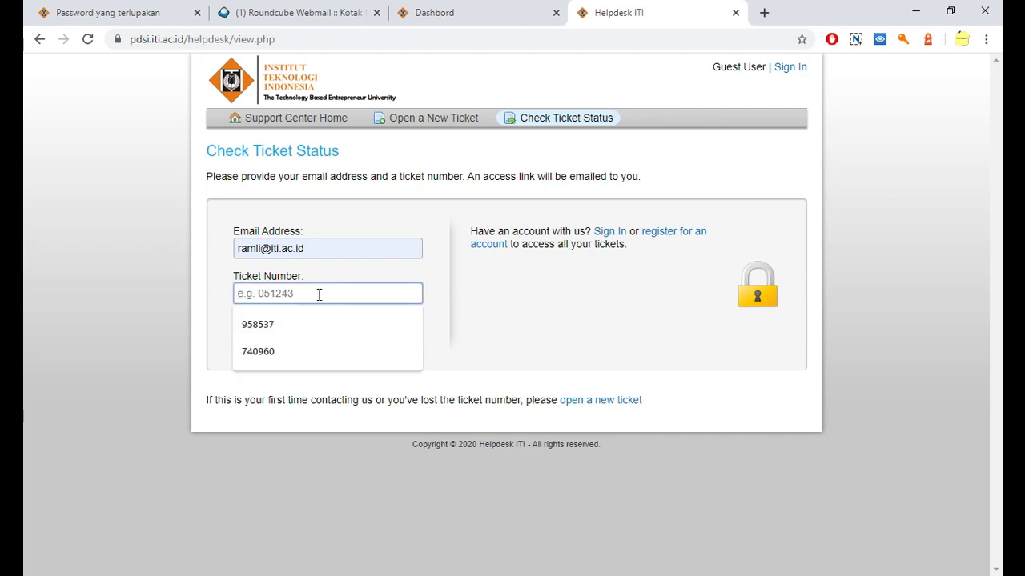
key("ctrl+v")
left_click(201, 280)
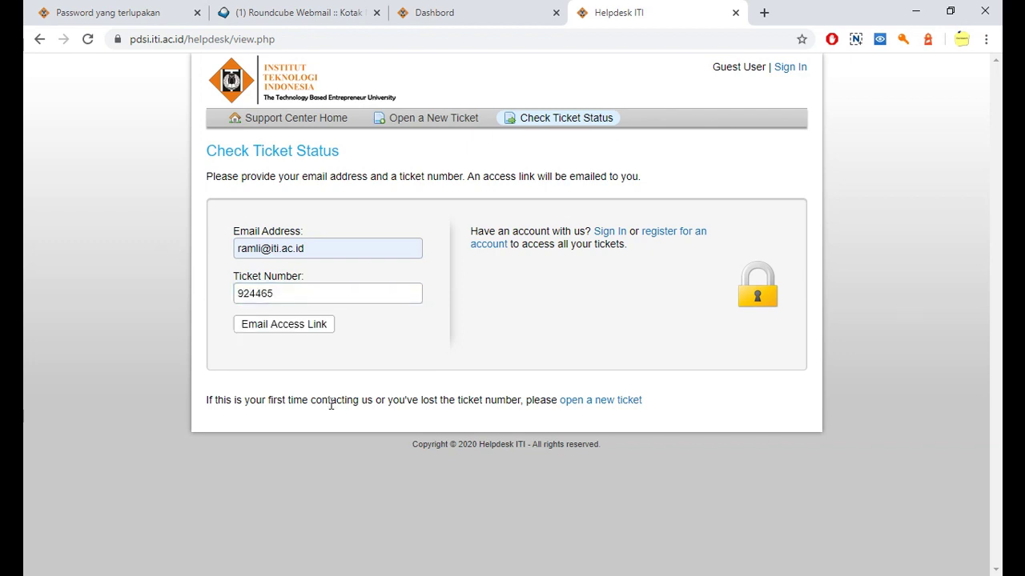
left_click(275, 327)
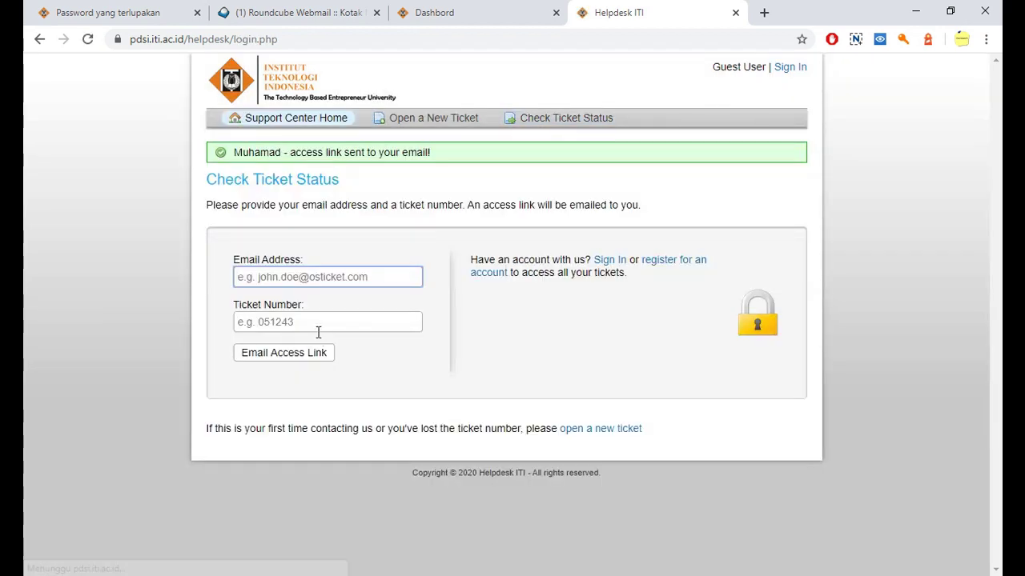
left_click_drag(233, 152, 433, 154)
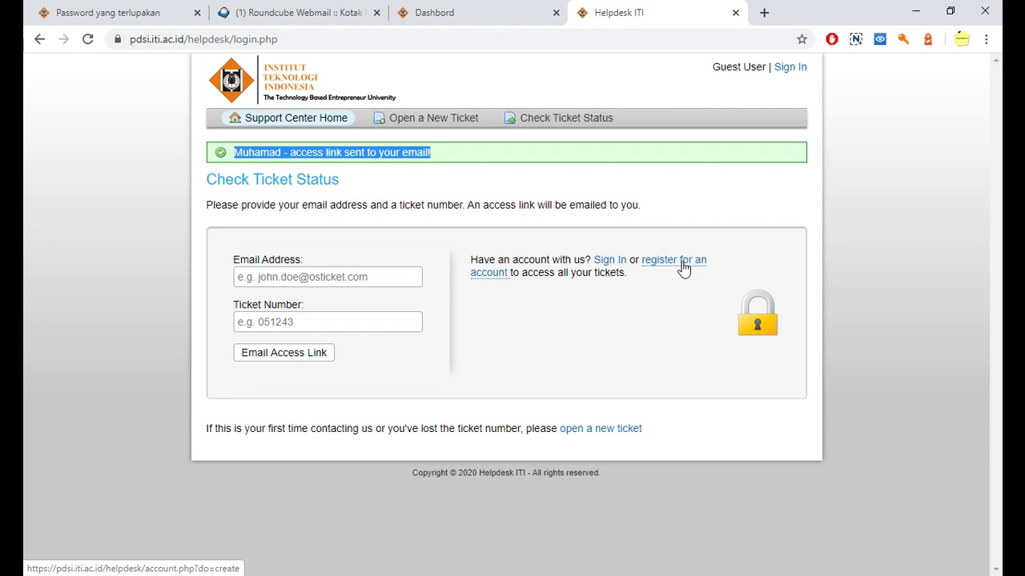
Step: Open the helpdesk sign-in page, clear its saved email, and go to the webmail inbox
left_click(608, 260)
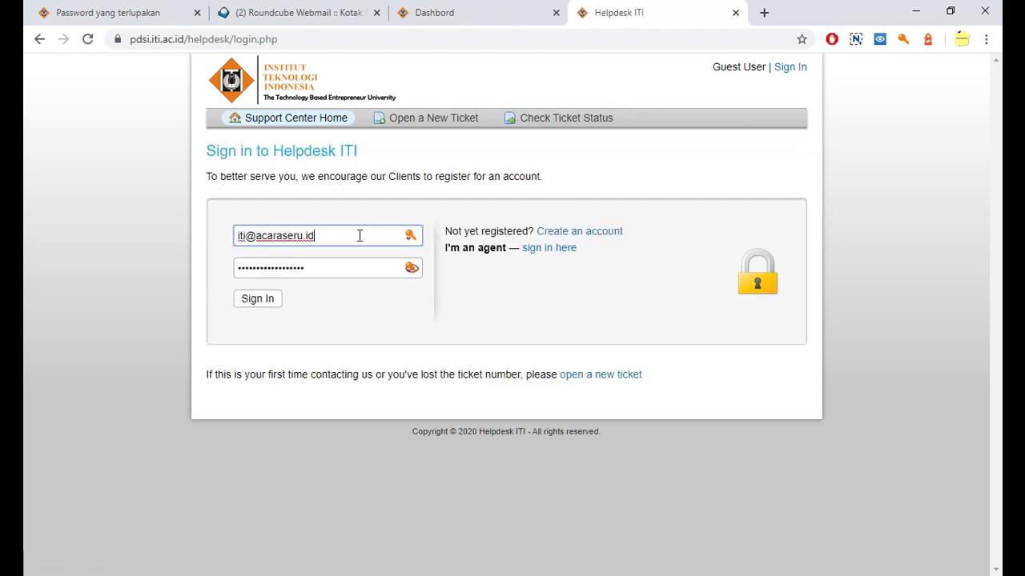
left_click_drag(319, 233, 200, 224)
key("BackSpace")
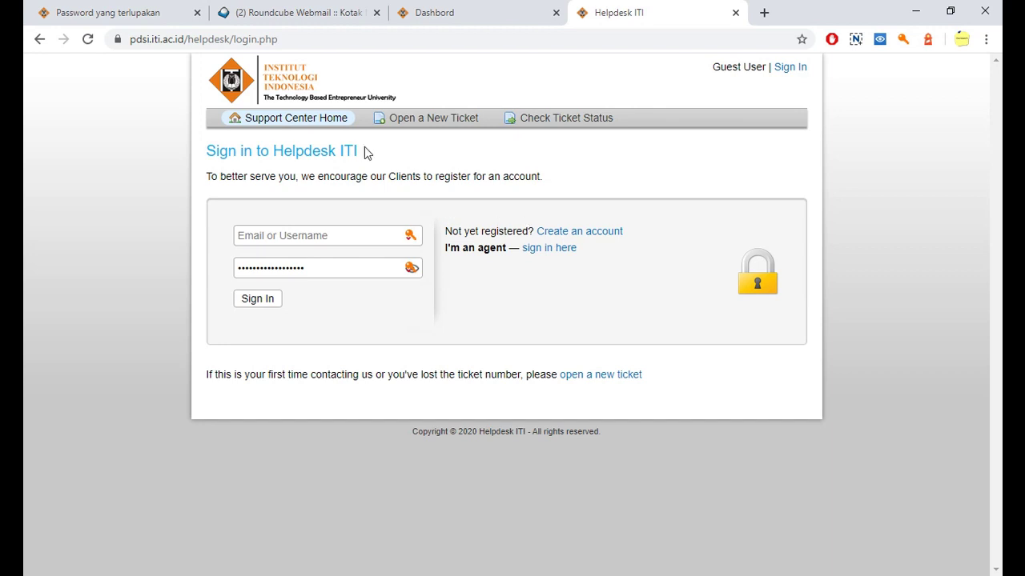
left_click(297, 12)
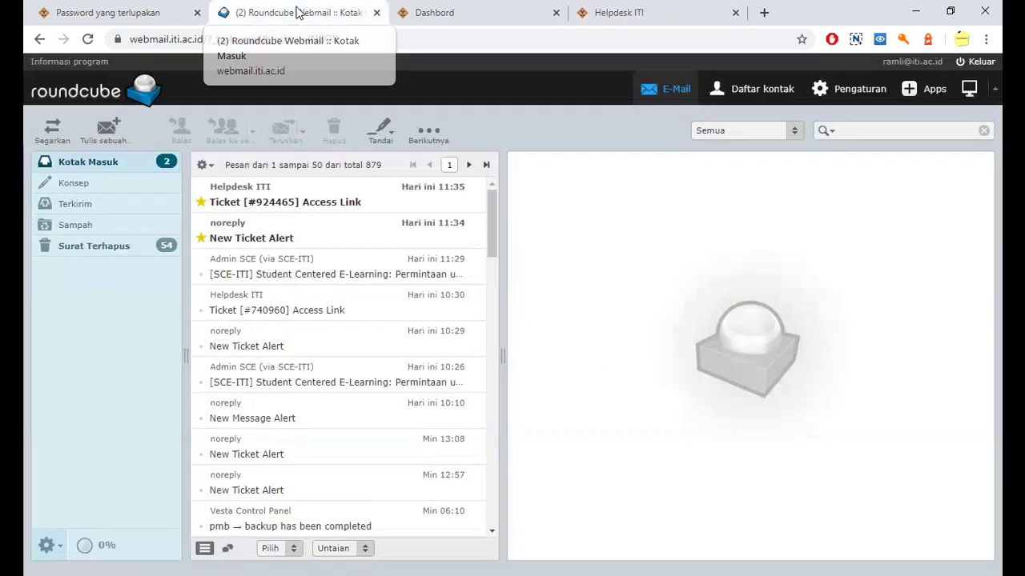
Step: Open the Ticket Access Link email and copy its link address with 'Salin alamat link'
left_click(274, 202)
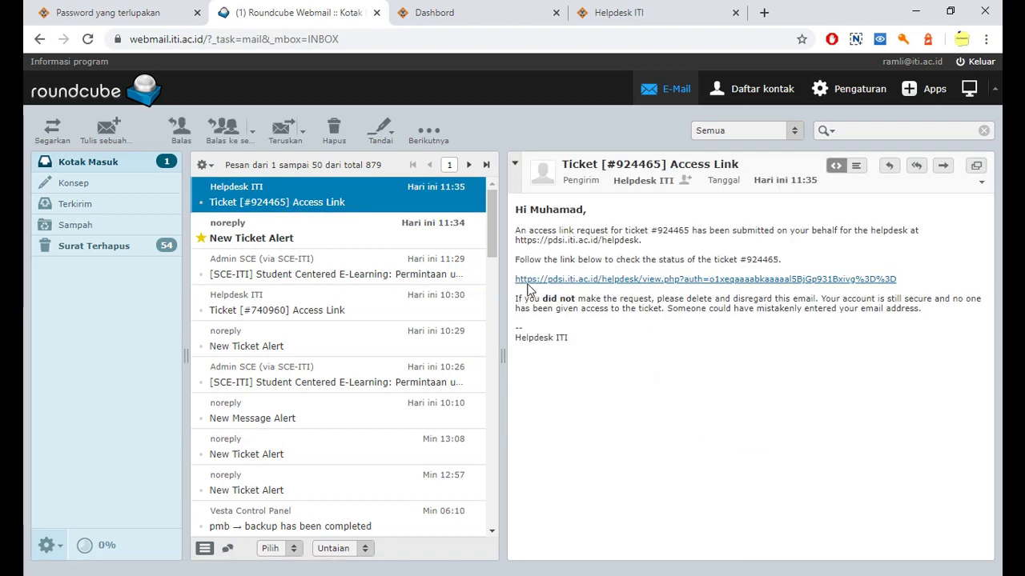
left_click_drag(516, 260, 754, 274)
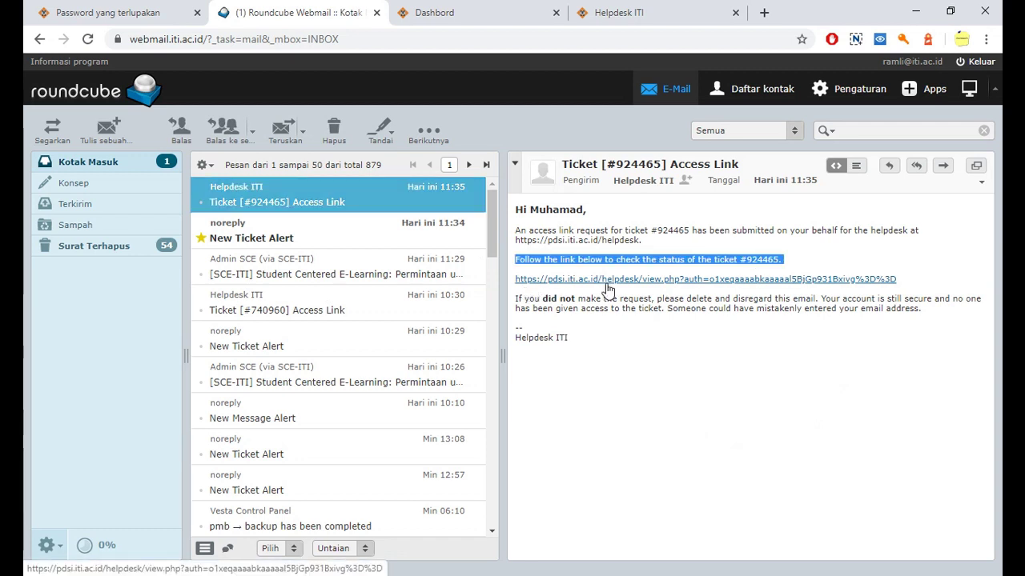
right_click(606, 286)
left_click(613, 375)
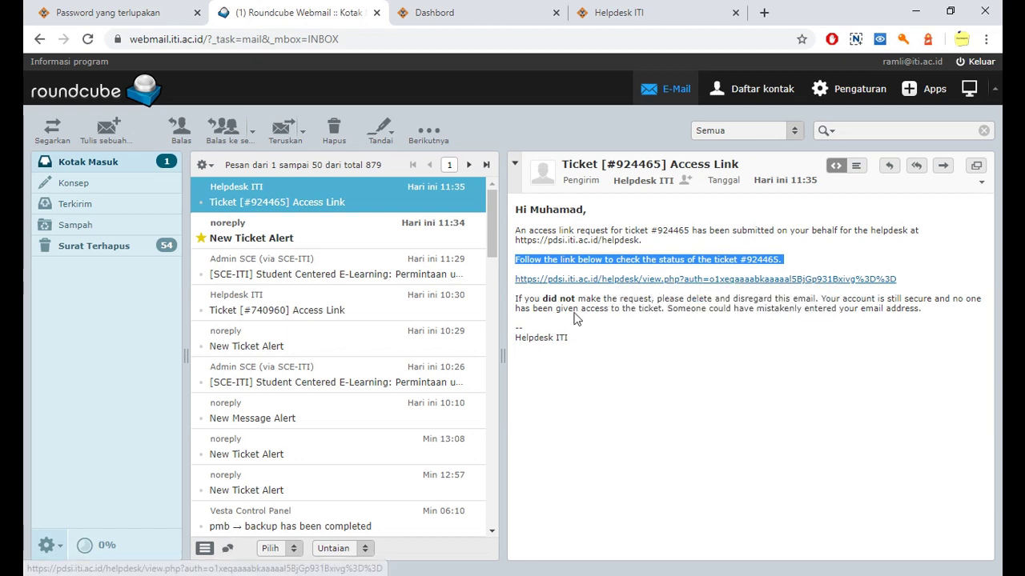
left_click(552, 281)
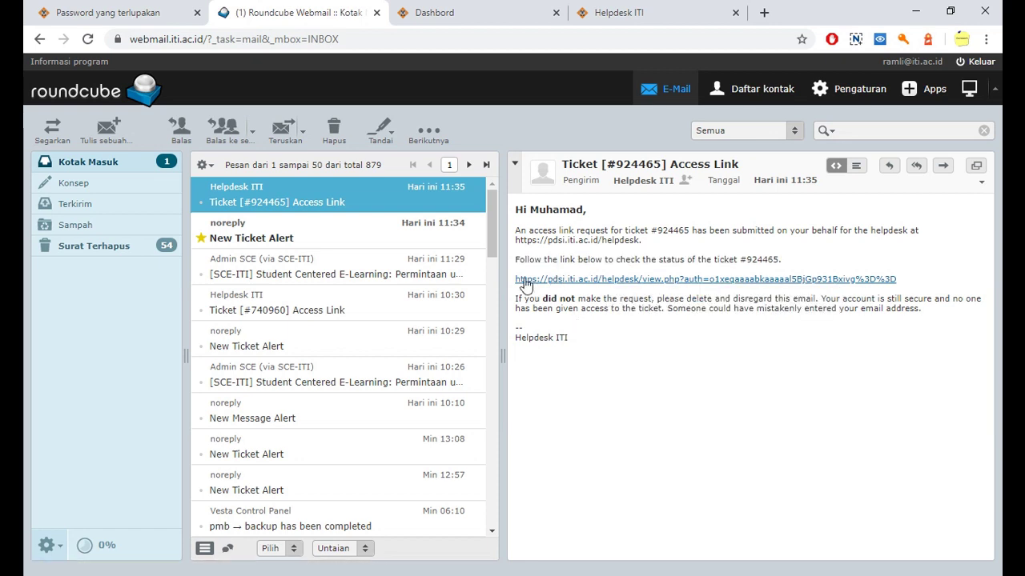
right_click(579, 286)
left_click(613, 369)
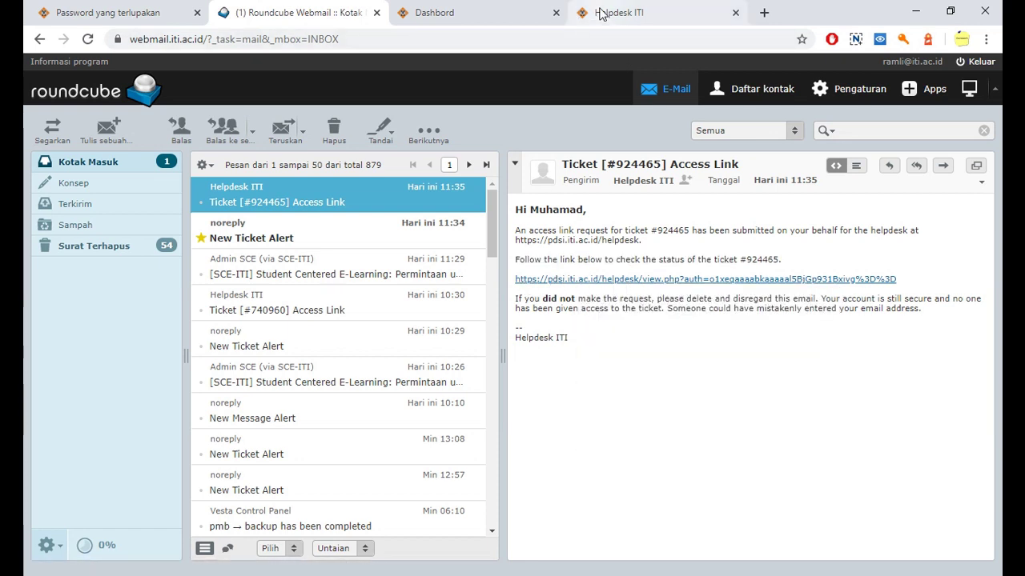
Step: Paste the copied access link into the Helpdesk ITI tab's address bar
left_click(601, 14)
left_click(552, 40)
key("ctrl+v")
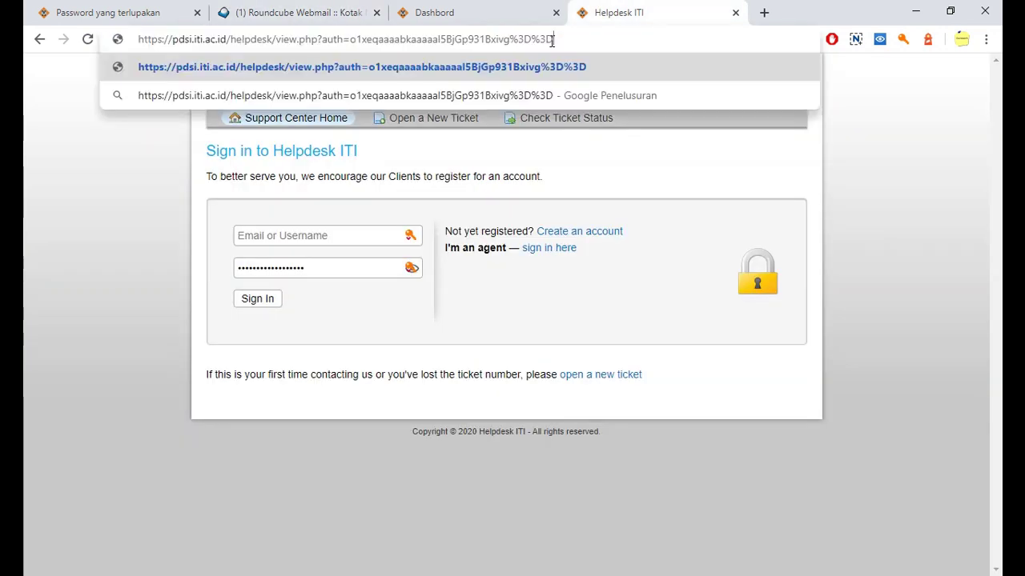
Step: Load the access link to open the 'Tidak bisa login ke E-Learning' ticket and review its thread and reply form
key("Return")
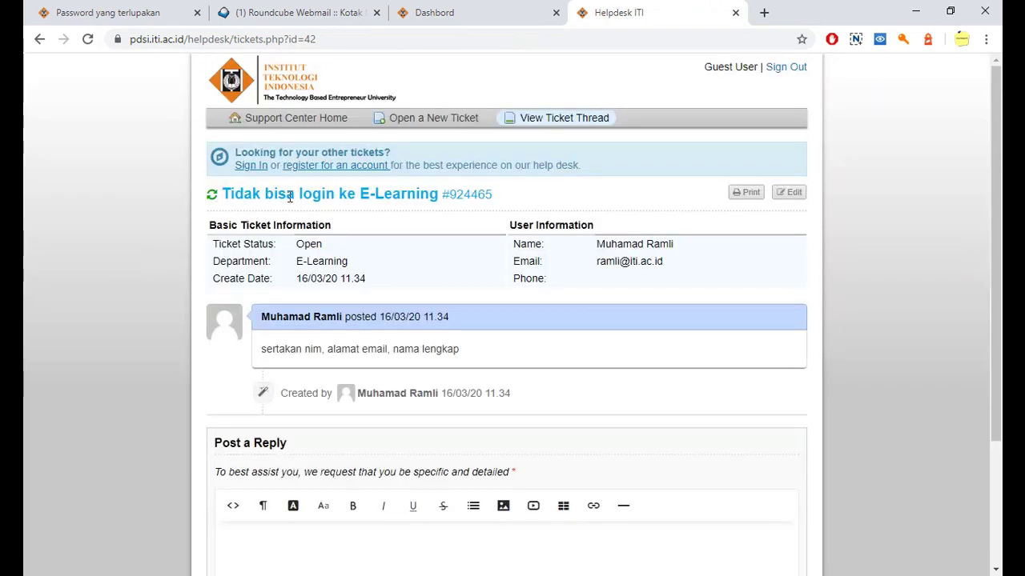
scroll(414, 240, "down", 1)
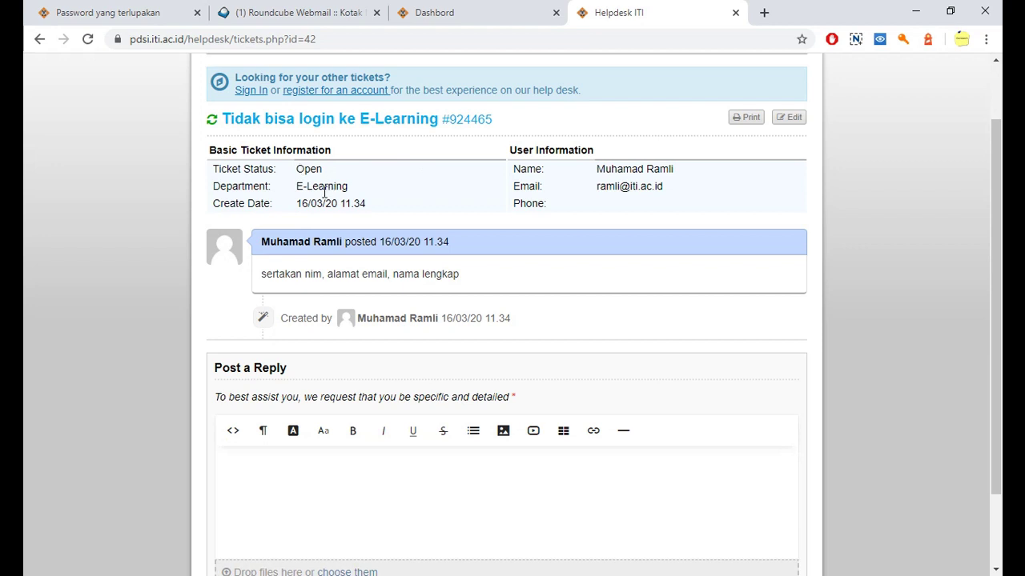
scroll(304, 277, "down", 1)
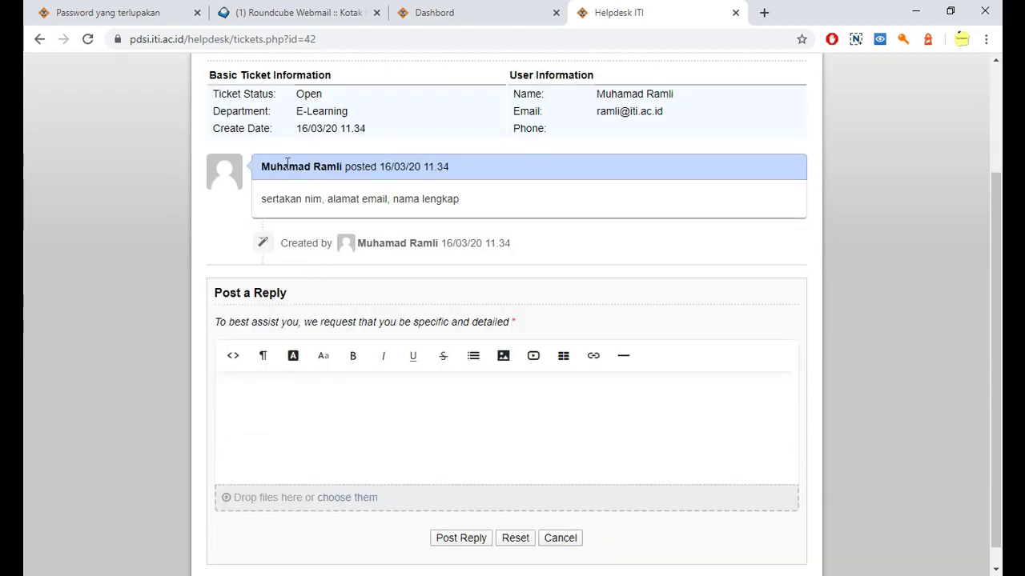
scroll(544, 313, "down", 1)
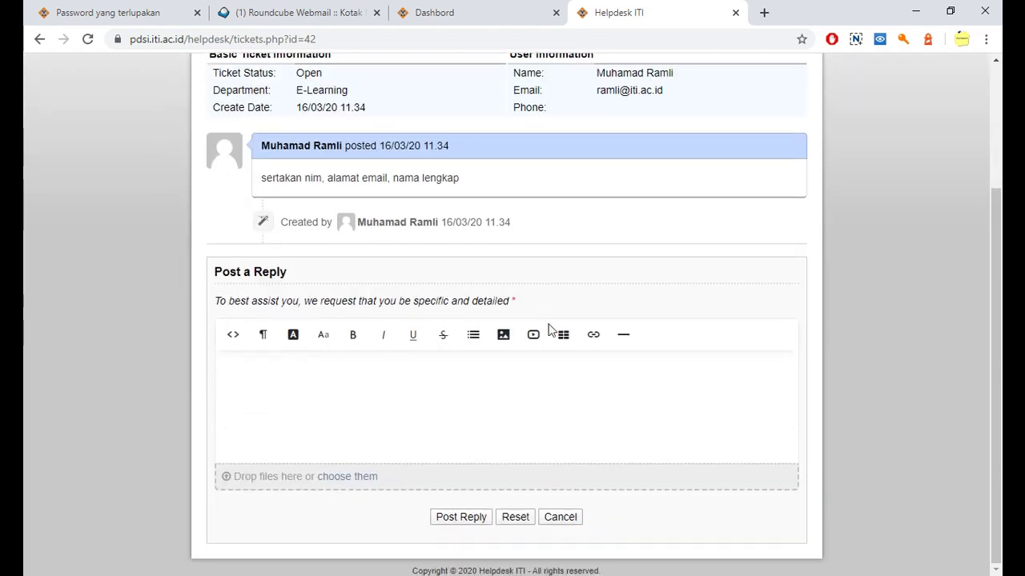
left_click(424, 410)
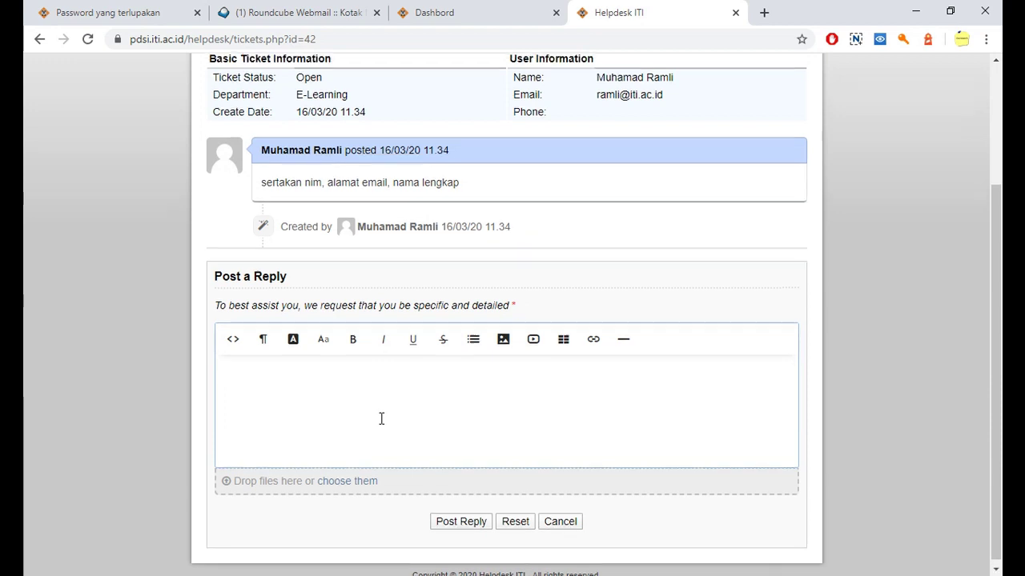
scroll(381, 418, "up", 3)
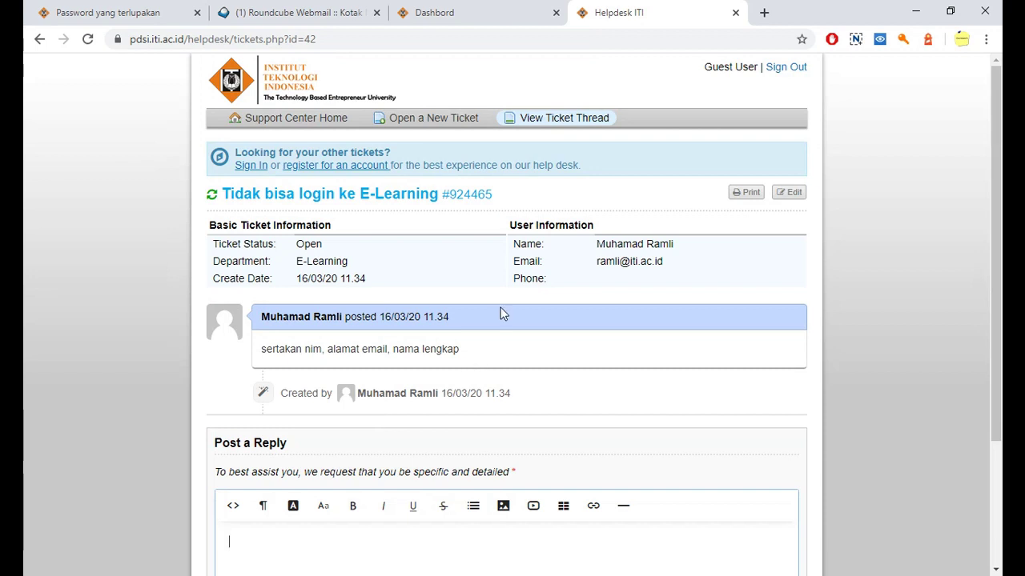
Step: Go to Support Center Home from the navigation bar
left_click(282, 125)
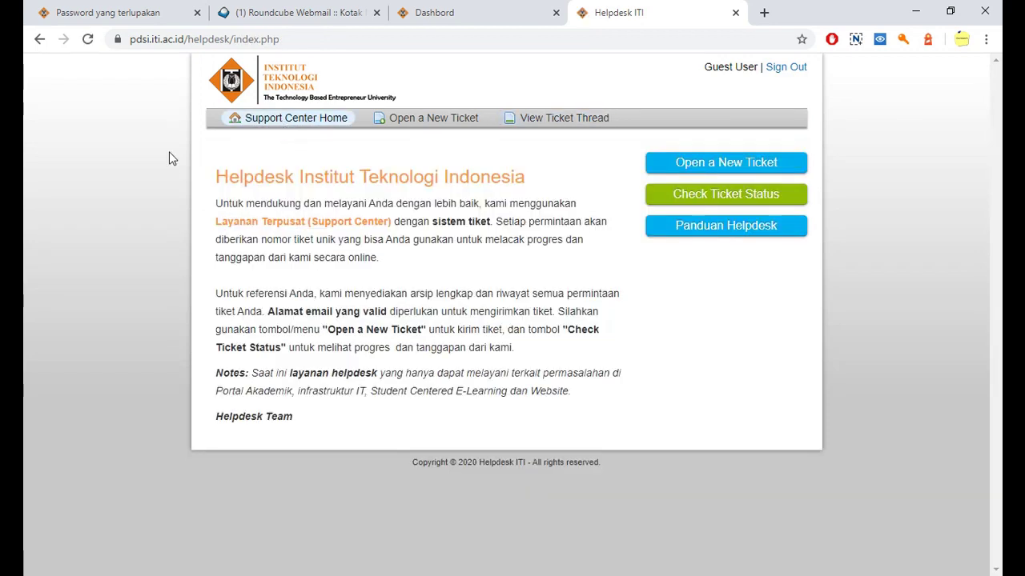